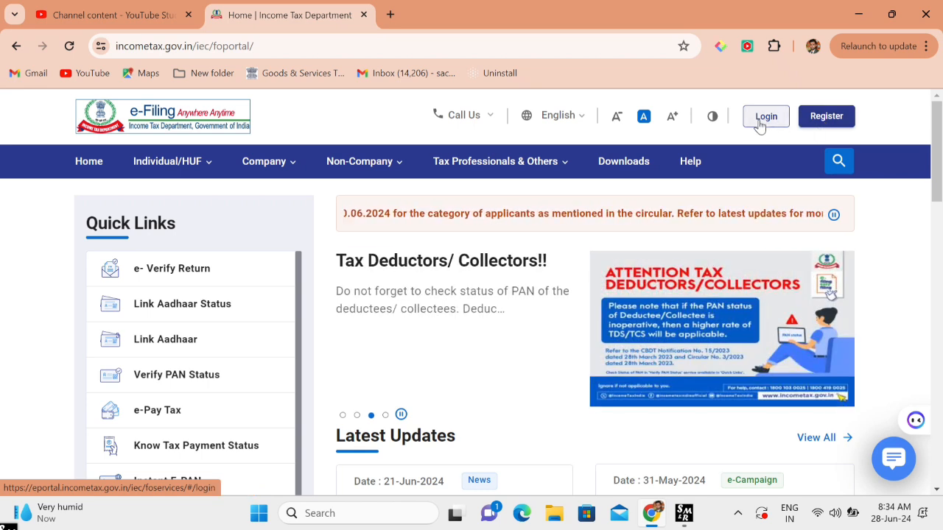
- Log in with the taxpayer's PAN as user ID, confirming the secure access message and entering the password
click(763, 118)
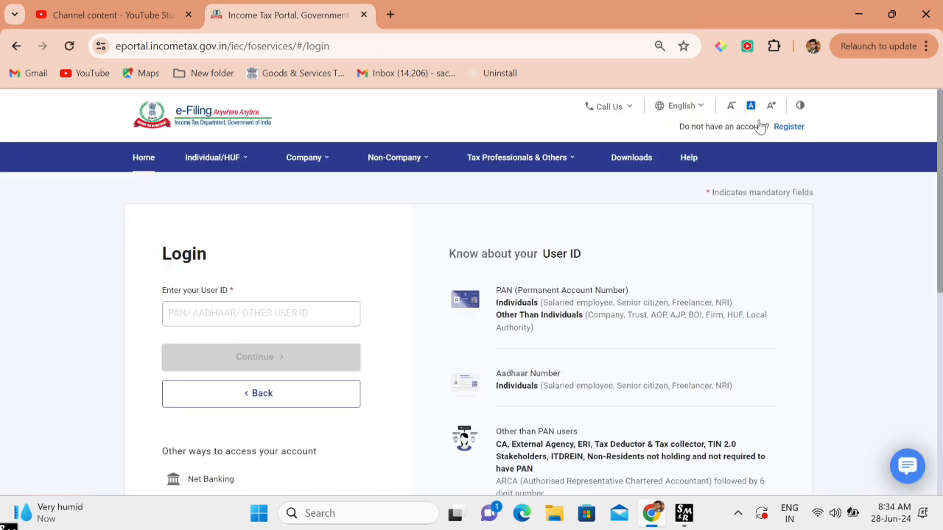
click(296, 318)
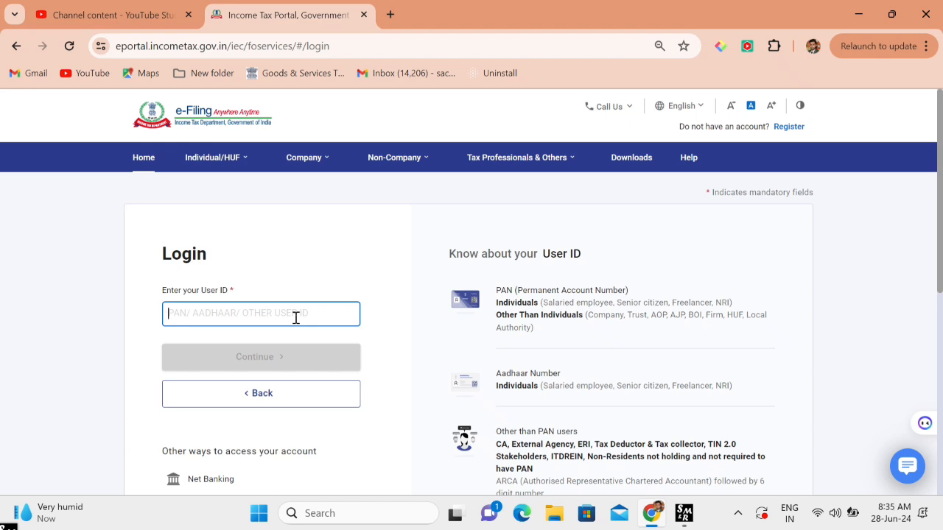
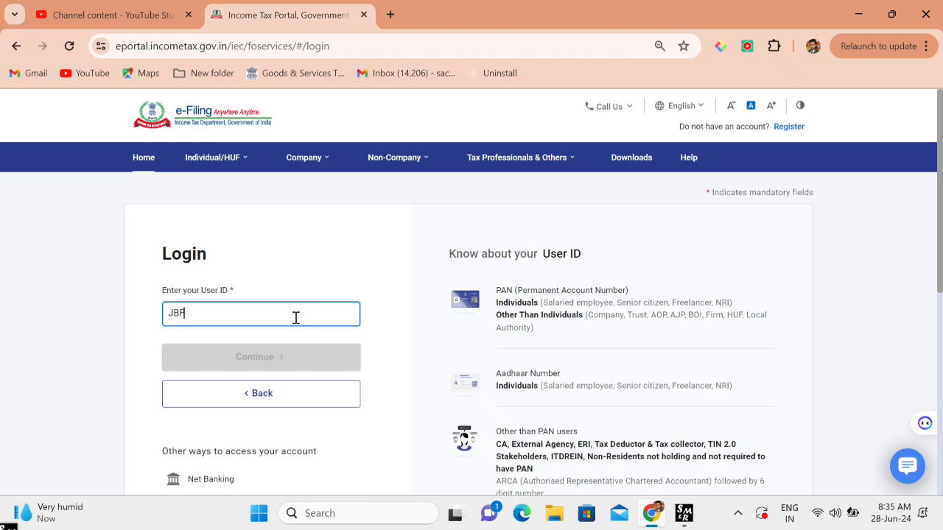
key(Return)
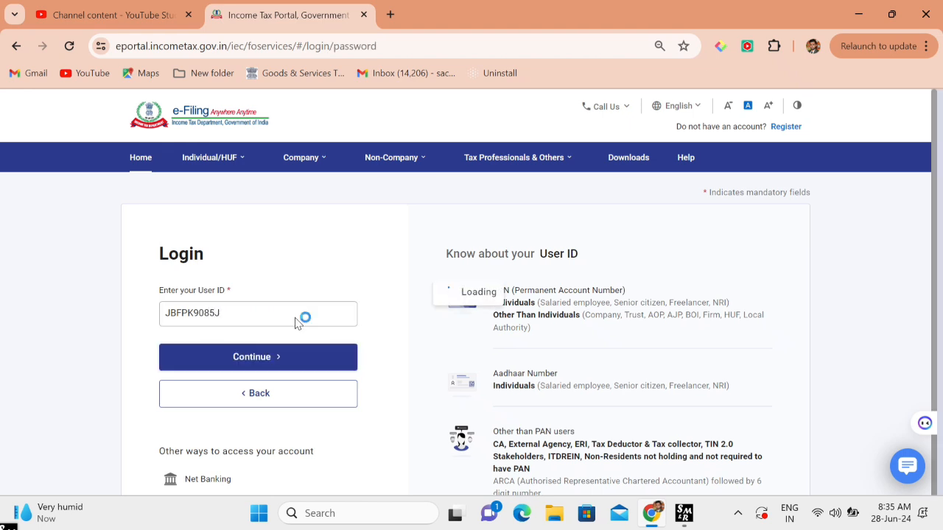
click(276, 367)
scroll(273, 364, down, 1)
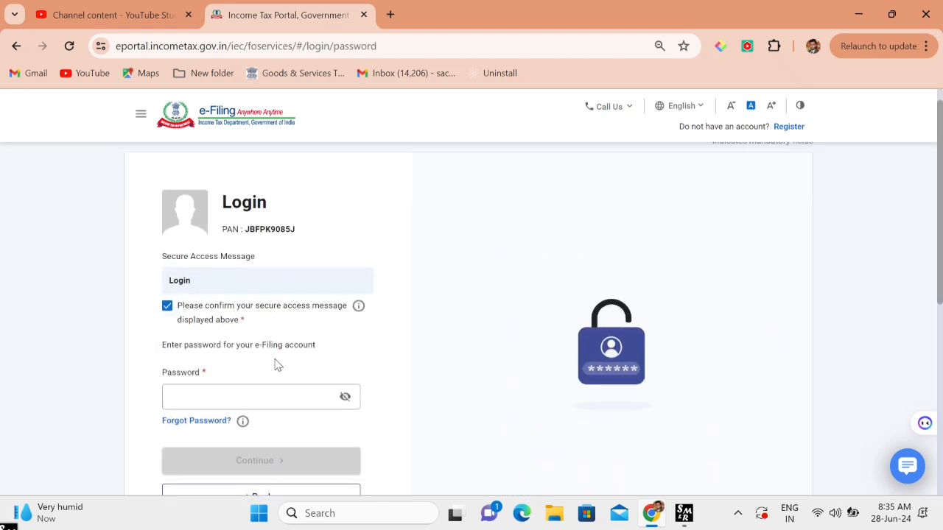
click(257, 391)
text(•••••)
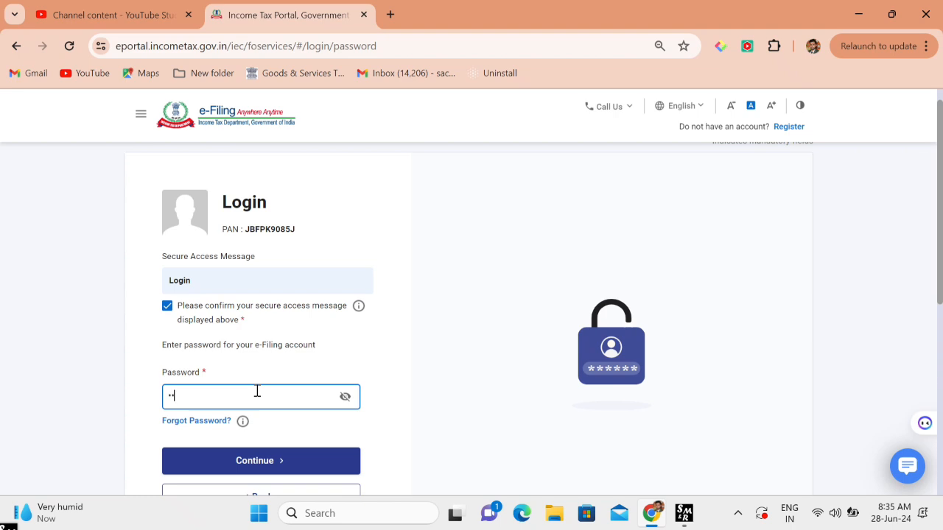
text(••••••)
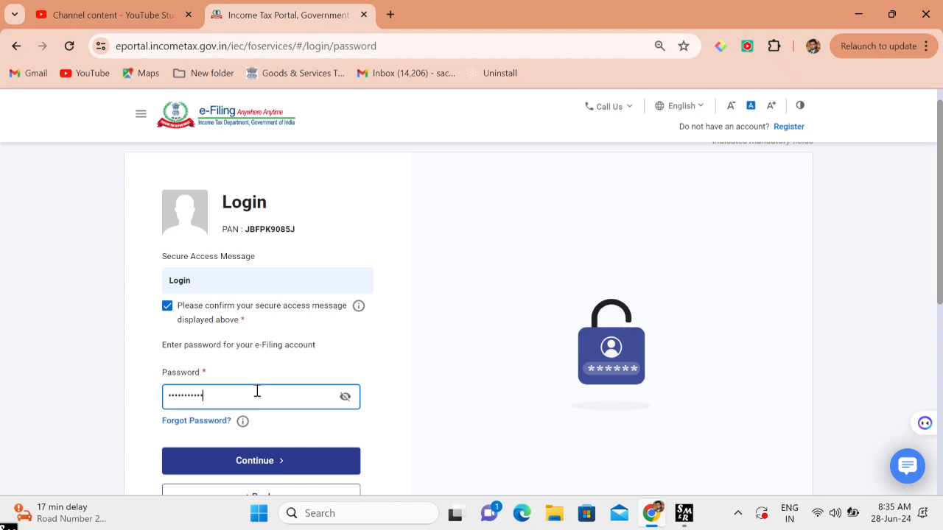
key(Return)
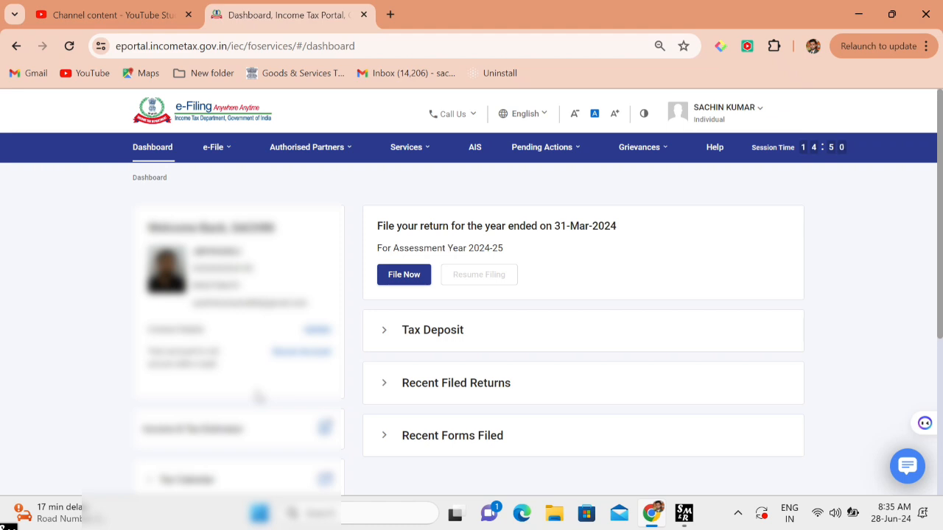
- Browse the e-File and Services menus, then go to e-File > e-Pay Tax
scroll(258, 397, down, 1)
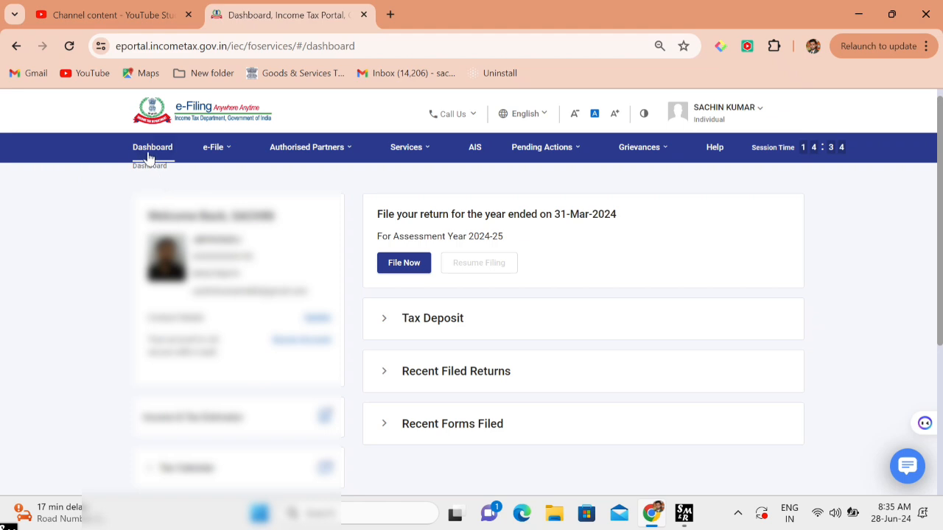
click(219, 151)
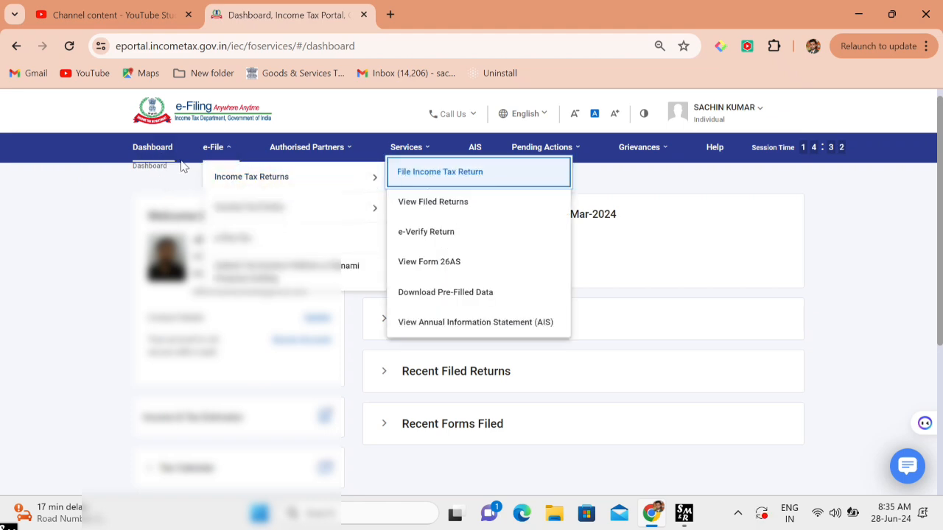
mouse_move(312, 157)
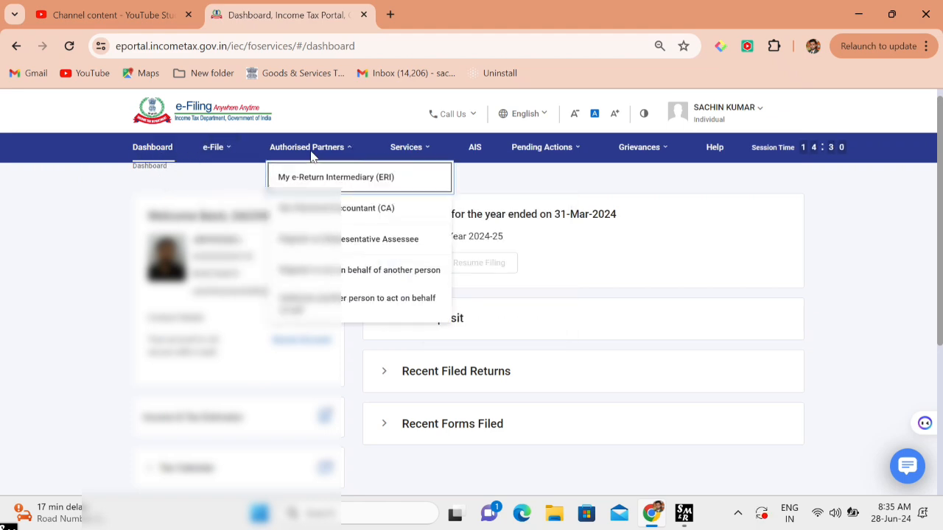
click(426, 148)
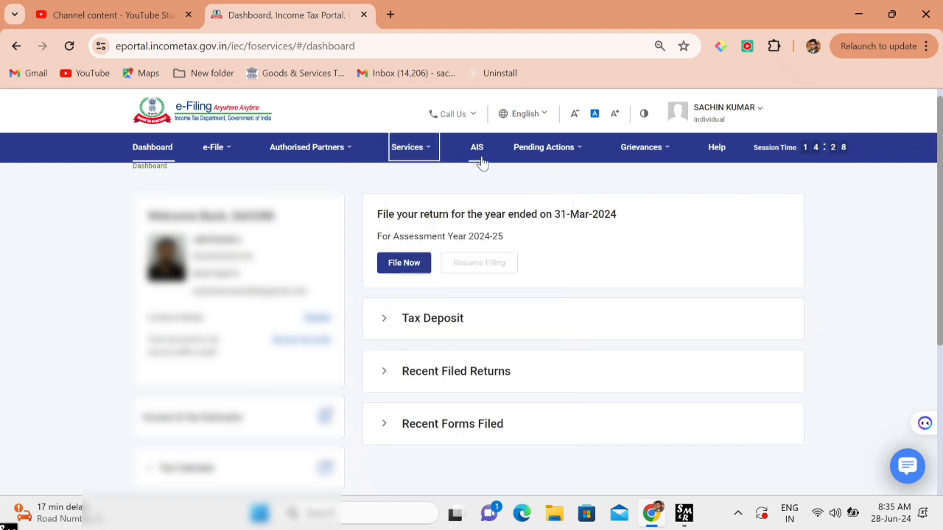
mouse_move(661, 164)
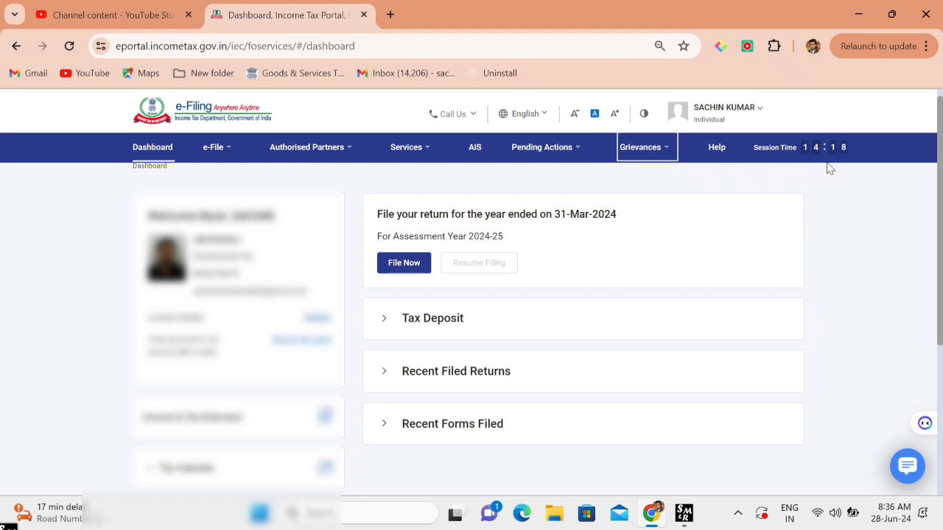
mouse_move(216, 155)
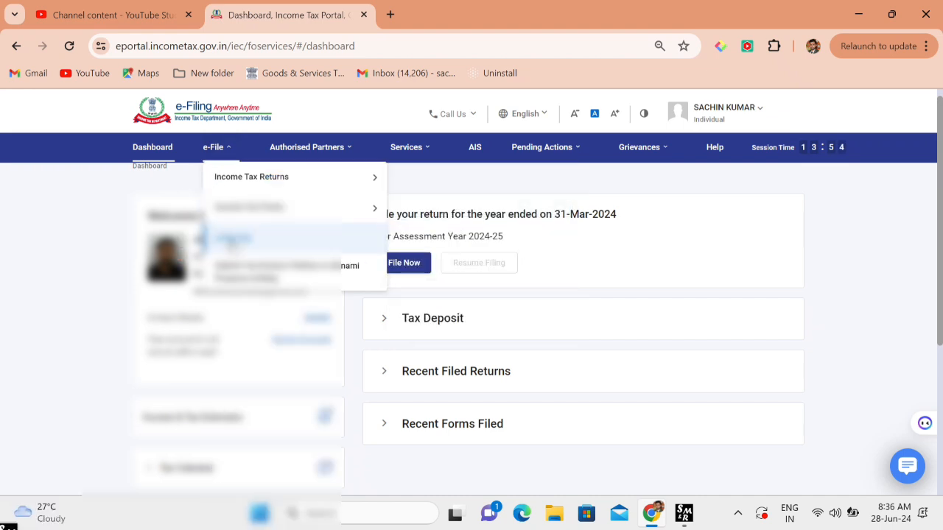
click(232, 238)
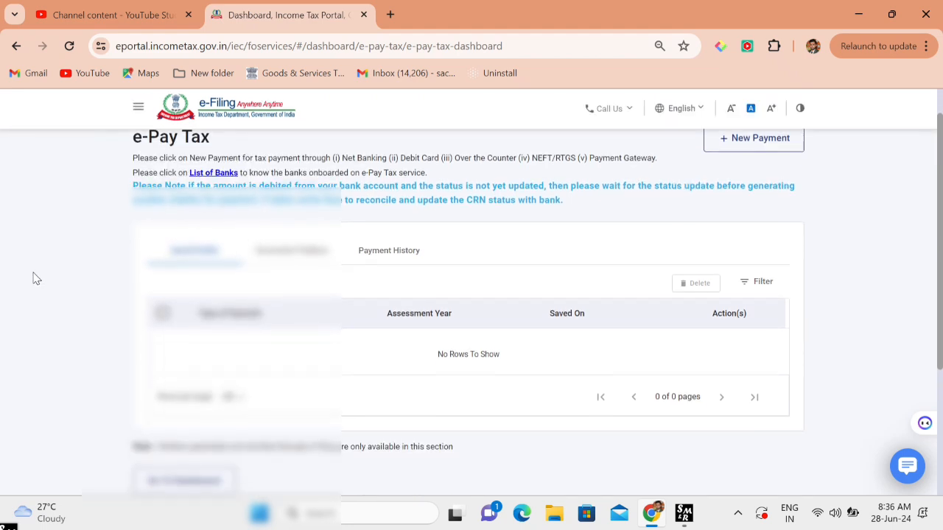
- Check the Generated Challans and Payment History tabs, which show no records
scroll(32, 278, down, 2)
scroll(32, 279, up, 2)
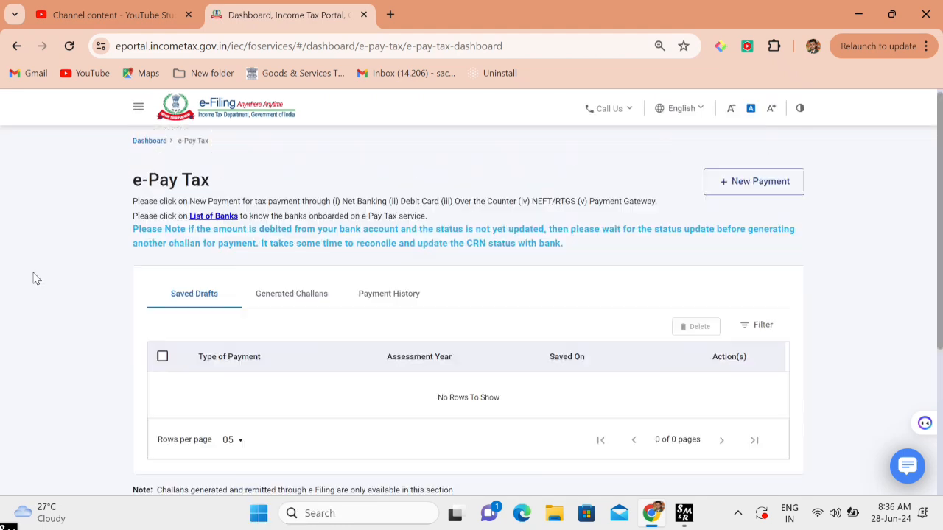
scroll(32, 279, down, 2)
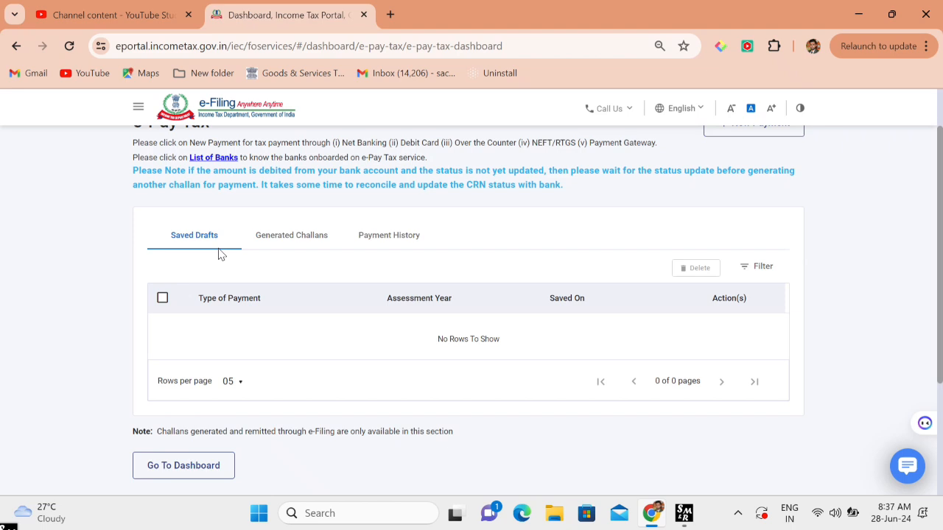
click(285, 243)
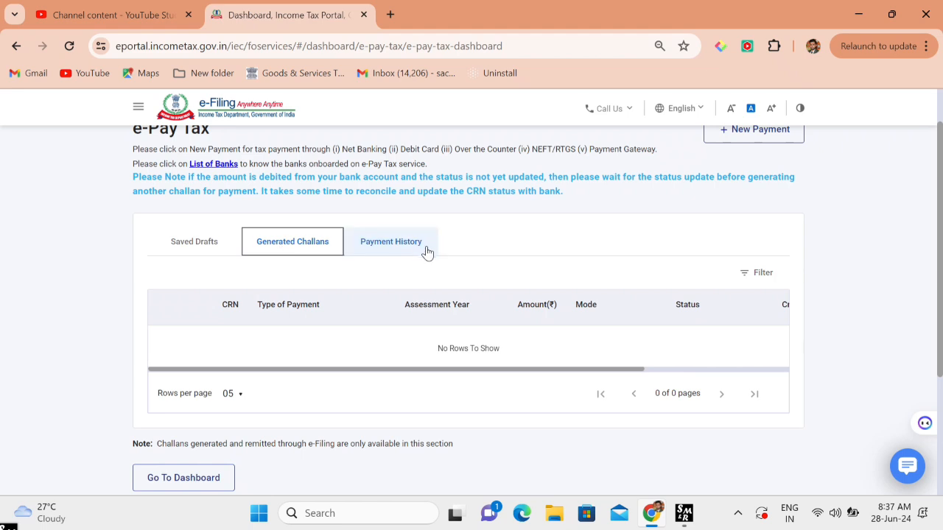
click(395, 252)
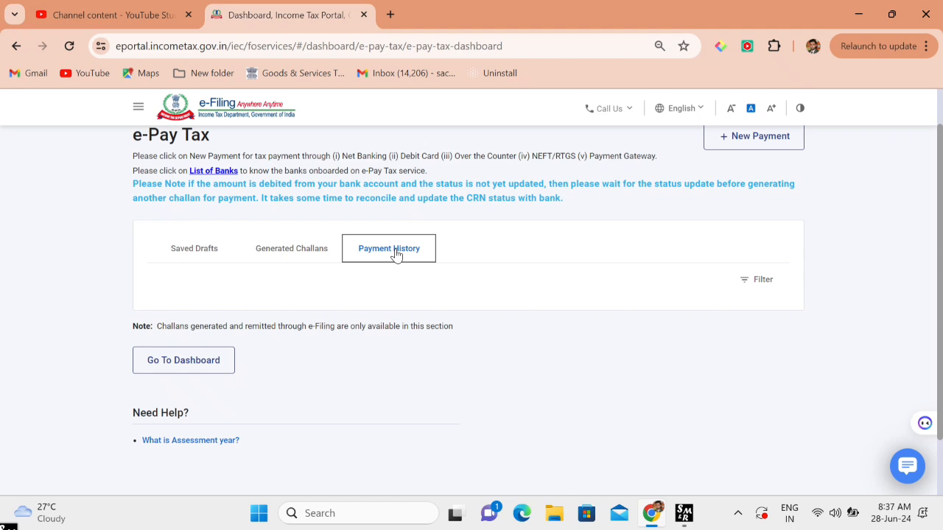
scroll(396, 254, up, 2)
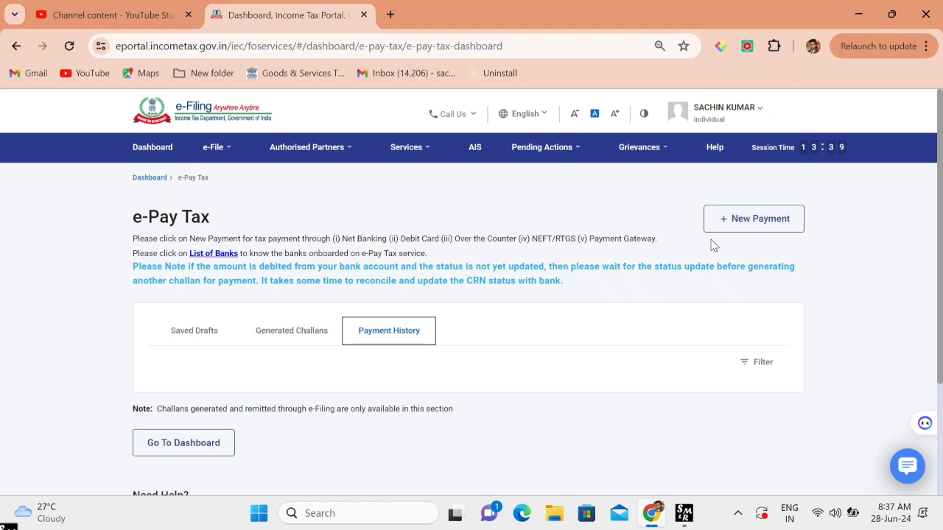
- Start a New Payment and scroll to the 26 QB (TDS on Sale of Property) category
click(767, 222)
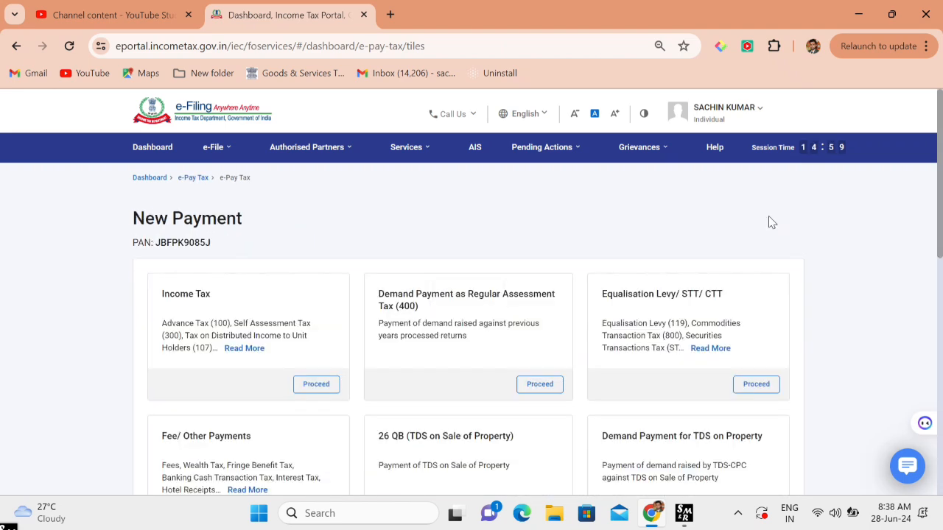
scroll(770, 221, down, 2)
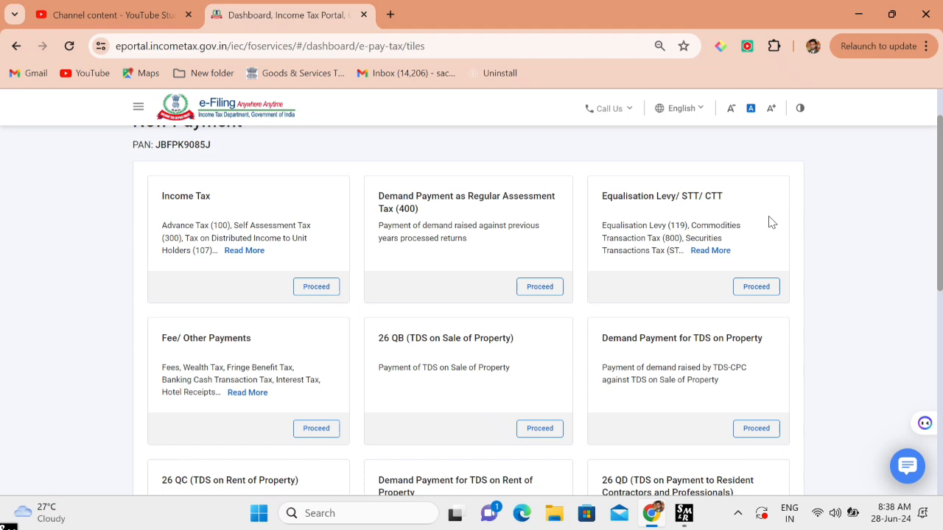
scroll(771, 222, down, 3)
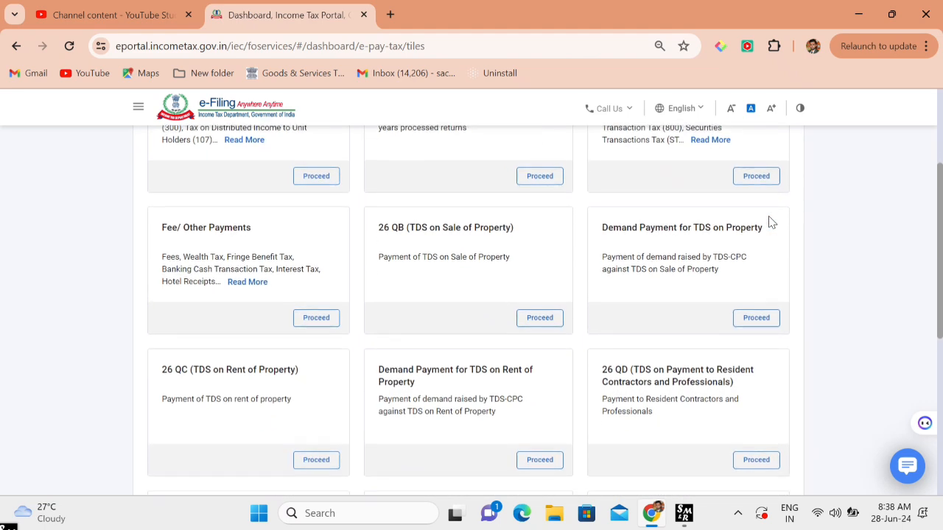
scroll(771, 222, down, 2)
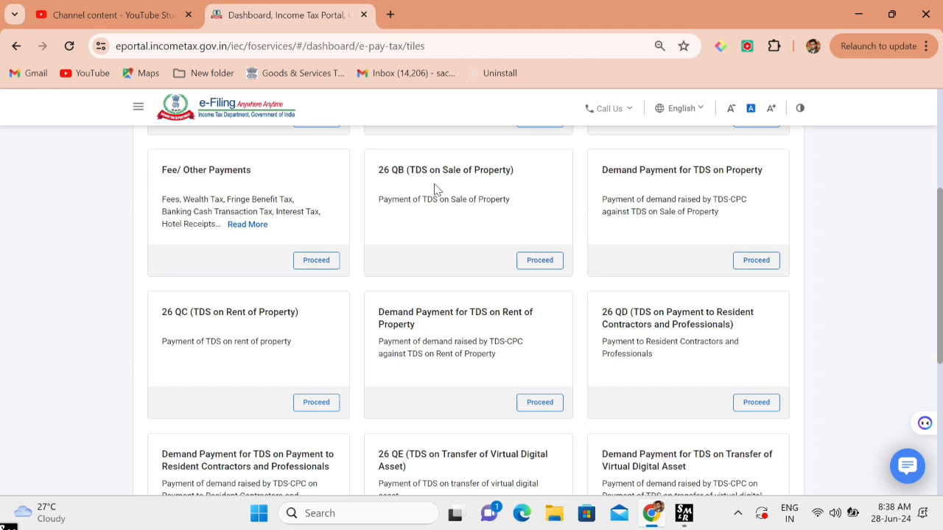
- Proceed with the 26 QB tile and scroll to the Residential Status of the Seller section
click(540, 261)
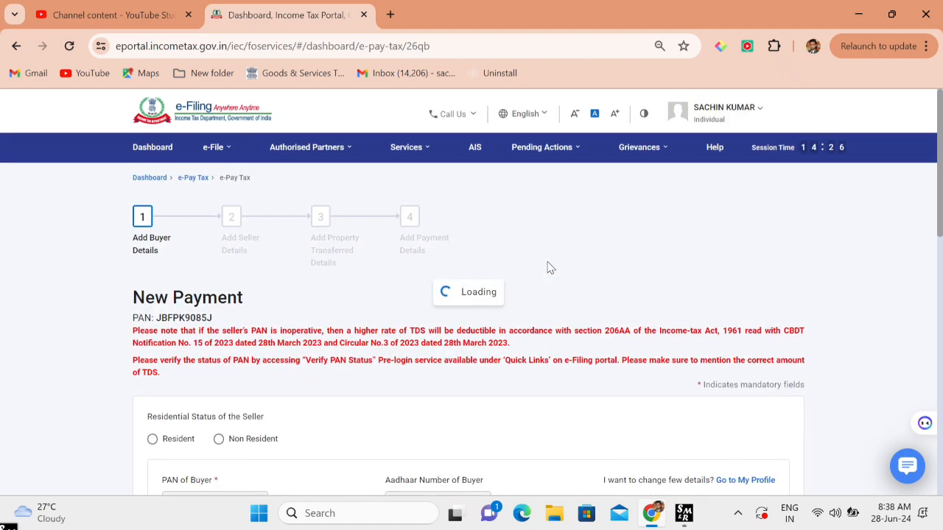
scroll(547, 267, down, 3)
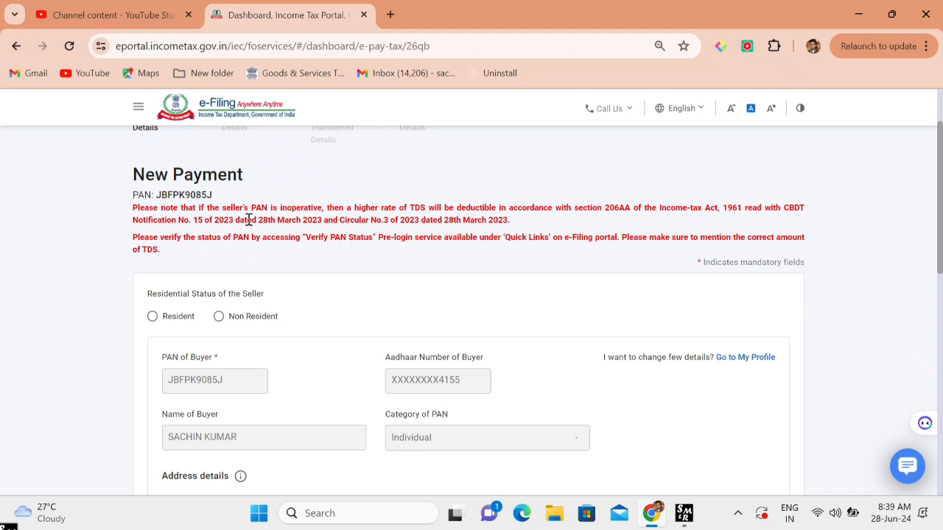
scroll(249, 219, down, 1)
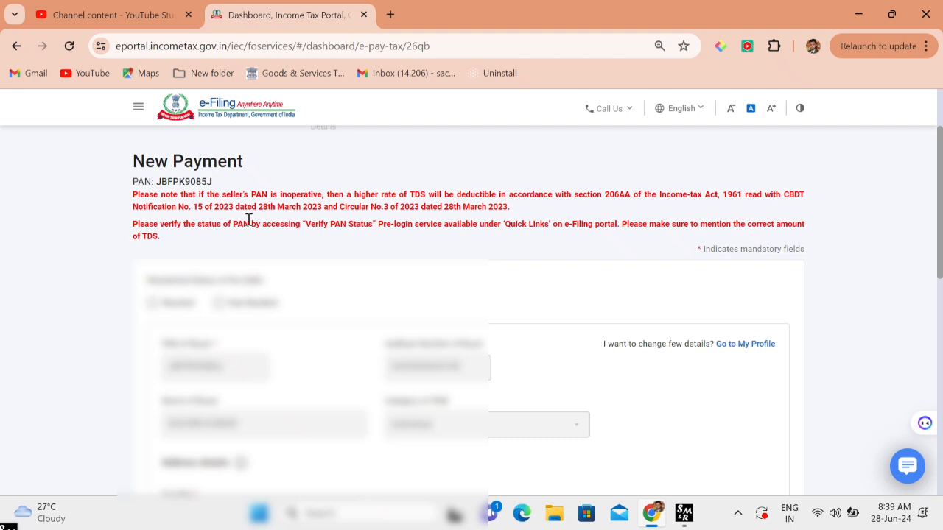
scroll(248, 221, down, 2)
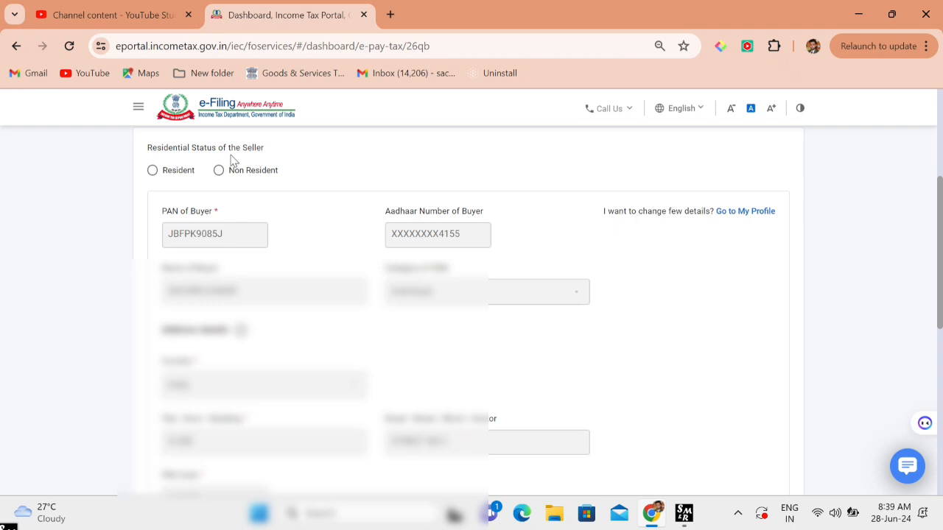
- Mark the seller as resident and review the pre-filled buyer details
click(153, 171)
scroll(233, 175, down, 1)
scroll(233, 175, up, 2)
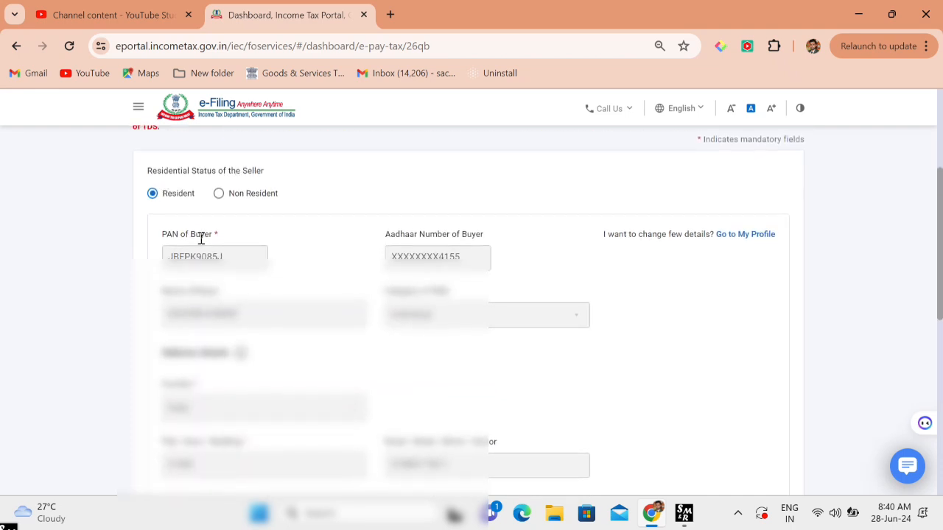
scroll(200, 238, down, 1)
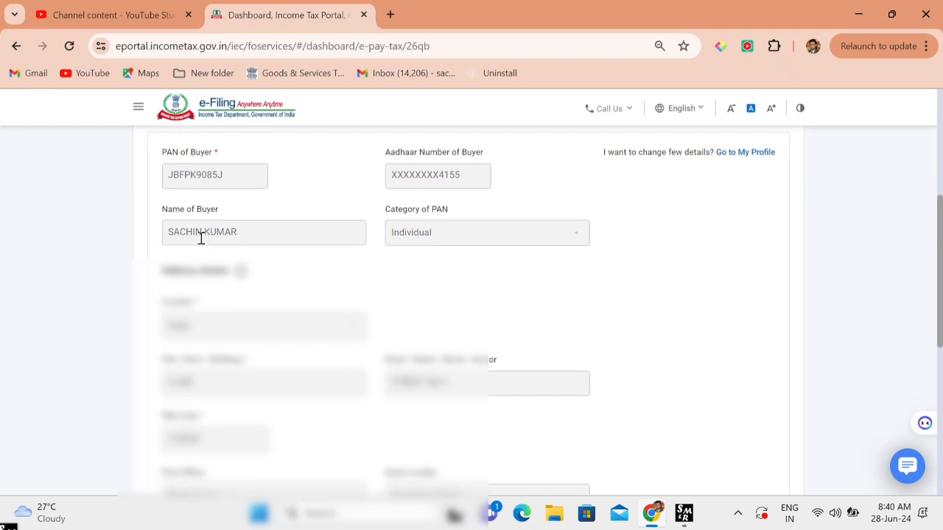
scroll(200, 238, up, 1)
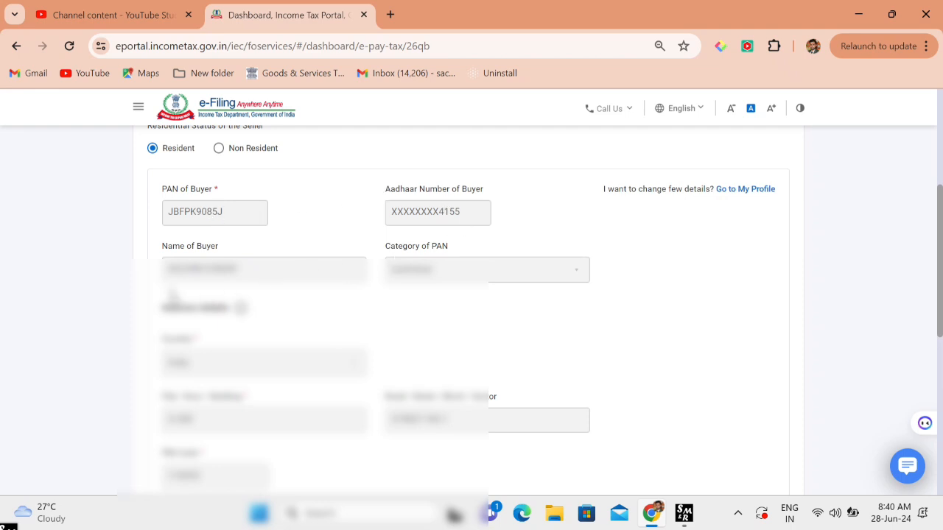
scroll(231, 295, down, 3)
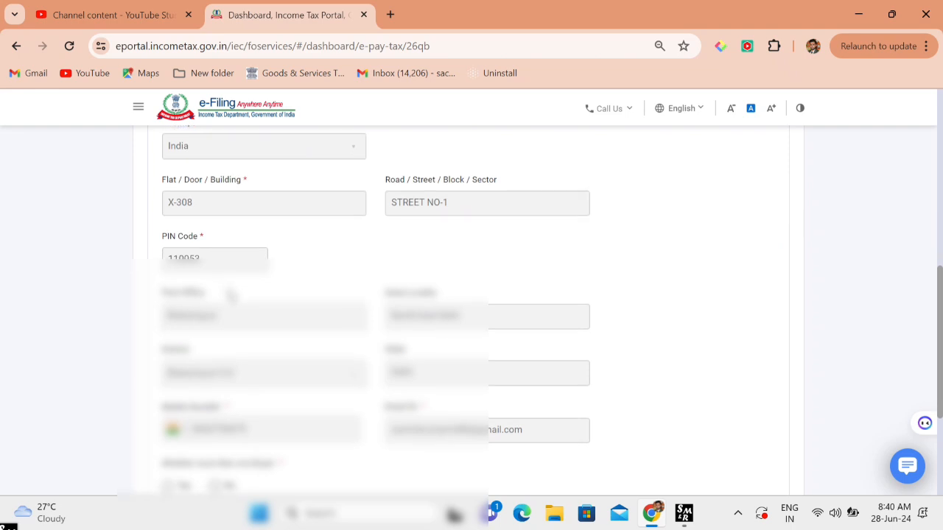
right_click(230, 295)
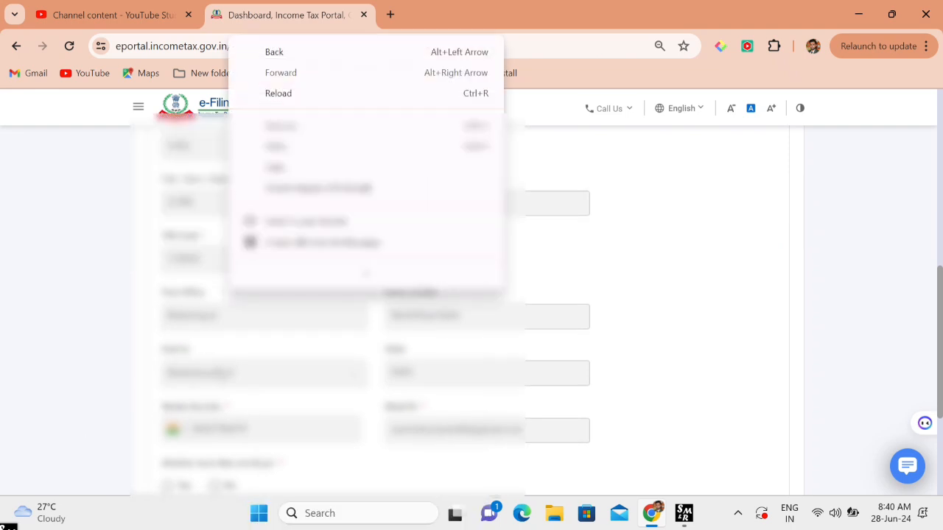
click(80, 306)
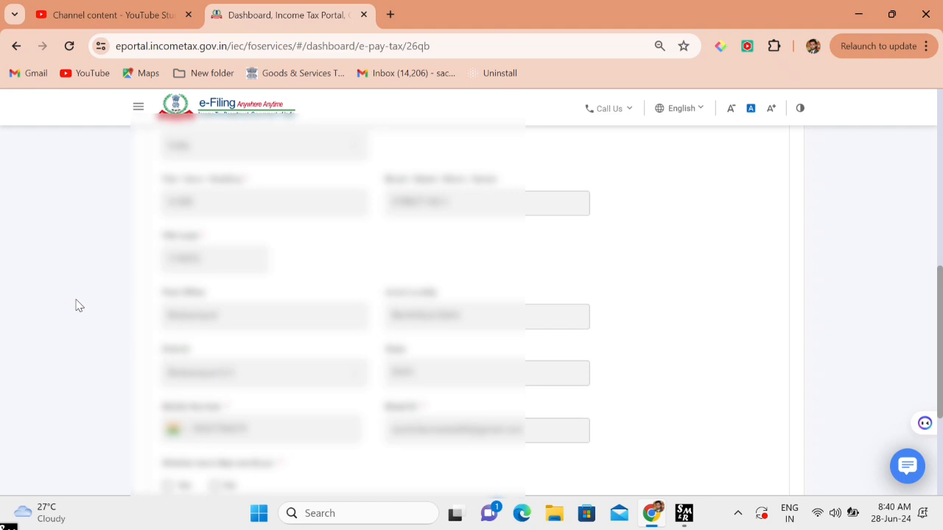
- Answer No to 'Whether more than one Buyer' and continue to seller details
scroll(220, 354, down, 2)
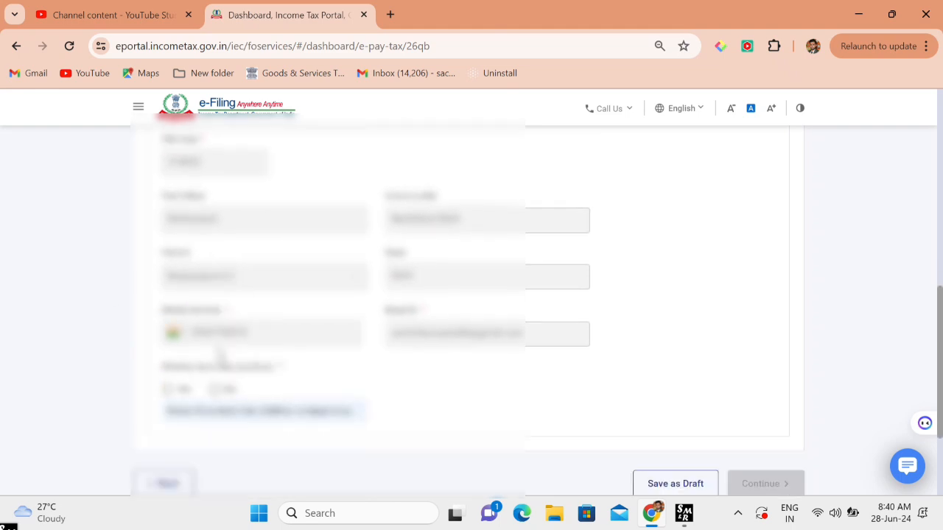
scroll(220, 353, down, 2)
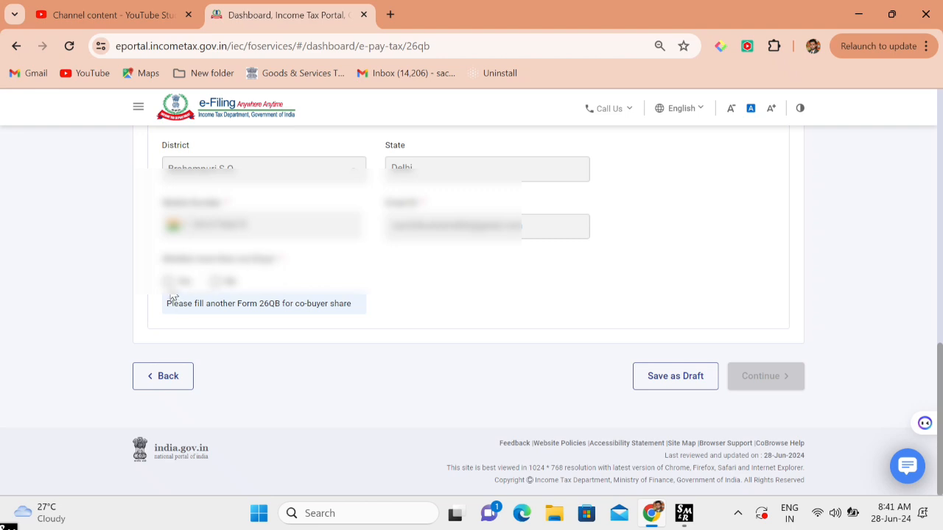
click(215, 282)
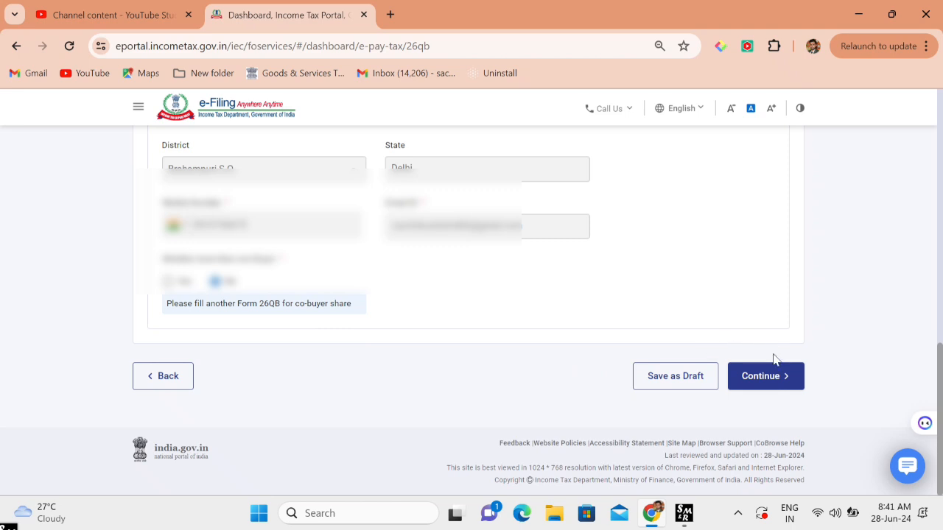
click(771, 377)
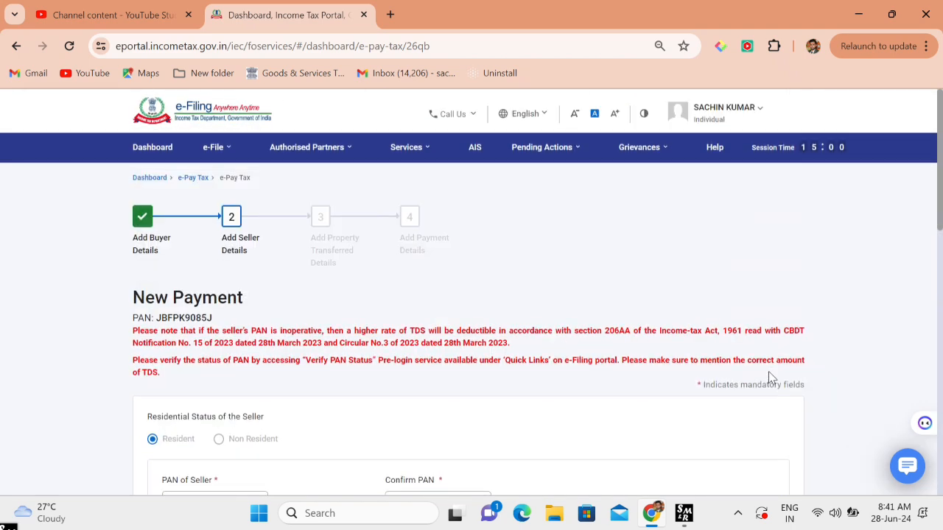
- Fill in the seller's PAN and address details on the seller step
scroll(769, 374, down, 3)
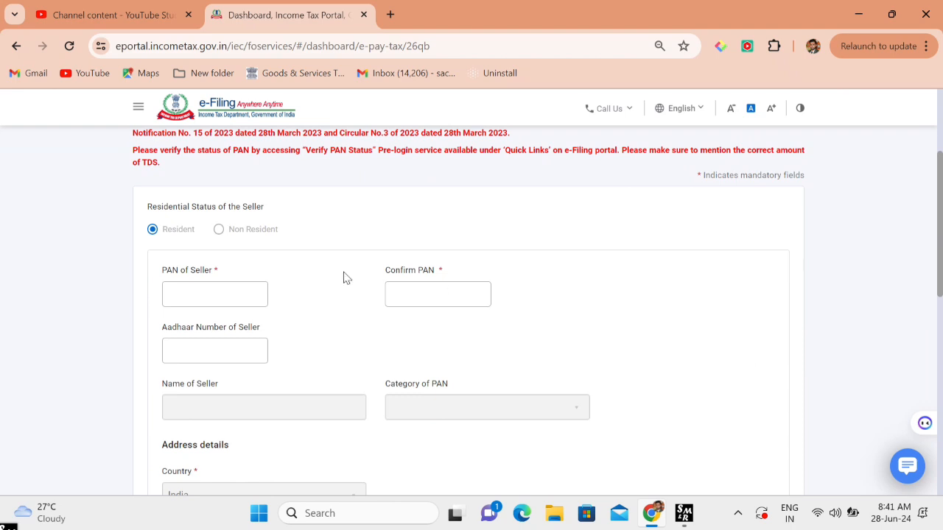
click(213, 293)
scroll(213, 293, down, 1)
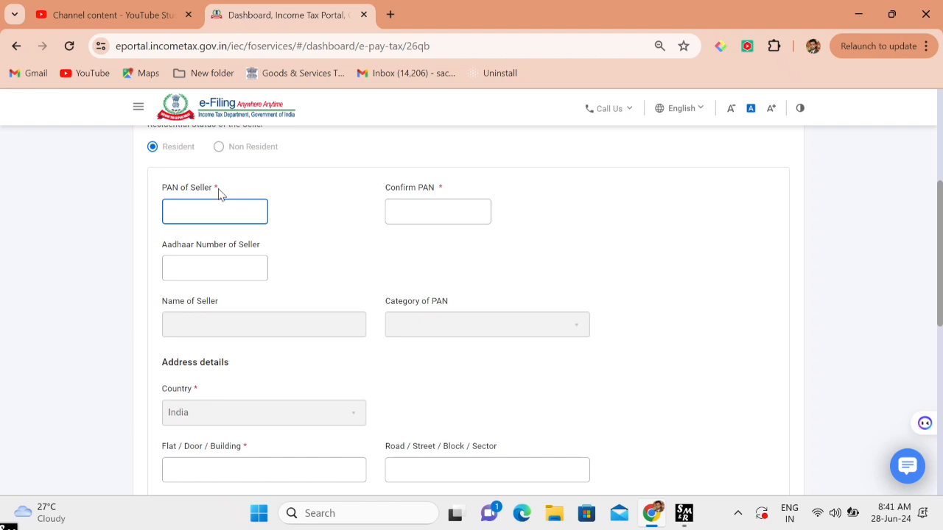
scroll(219, 194, down, 3)
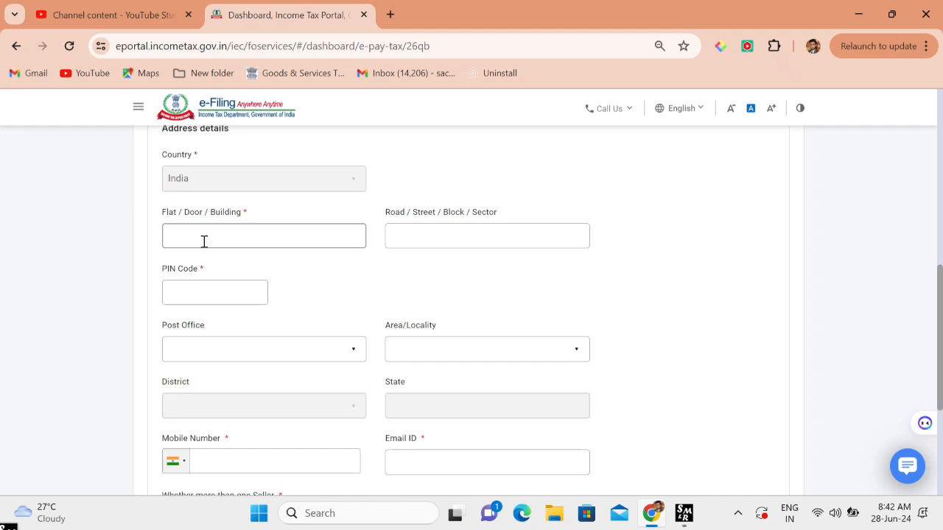
scroll(204, 242, down, 3)
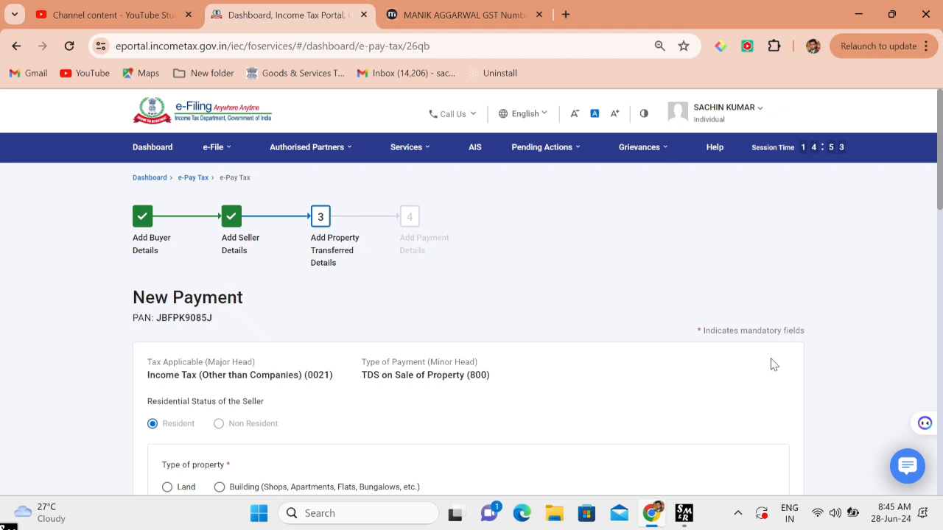
scroll(770, 363, down, 2)
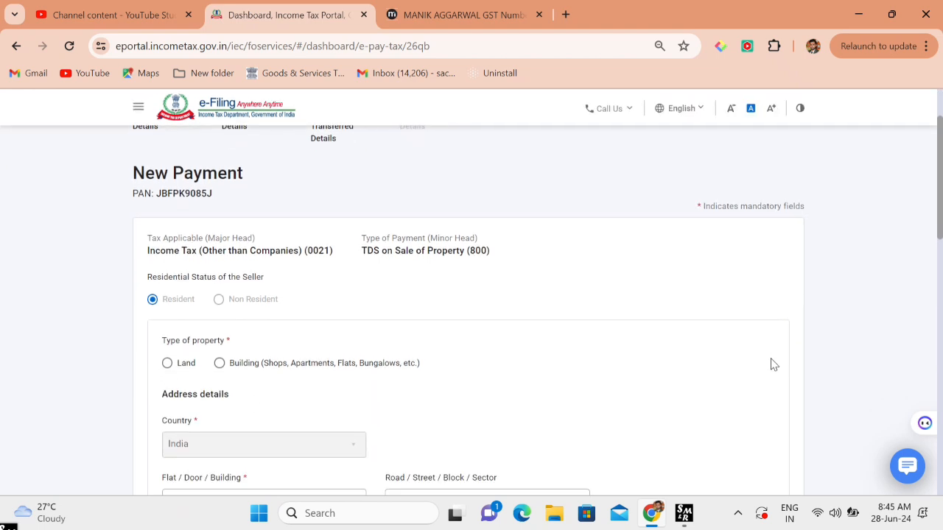
scroll(773, 364, down, 1)
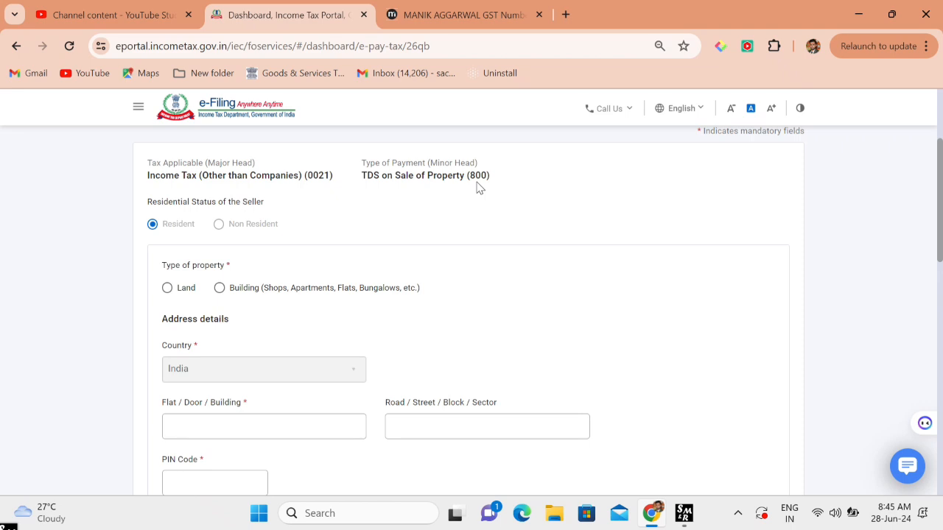
scroll(477, 188, down, 1)
scroll(477, 189, down, 1)
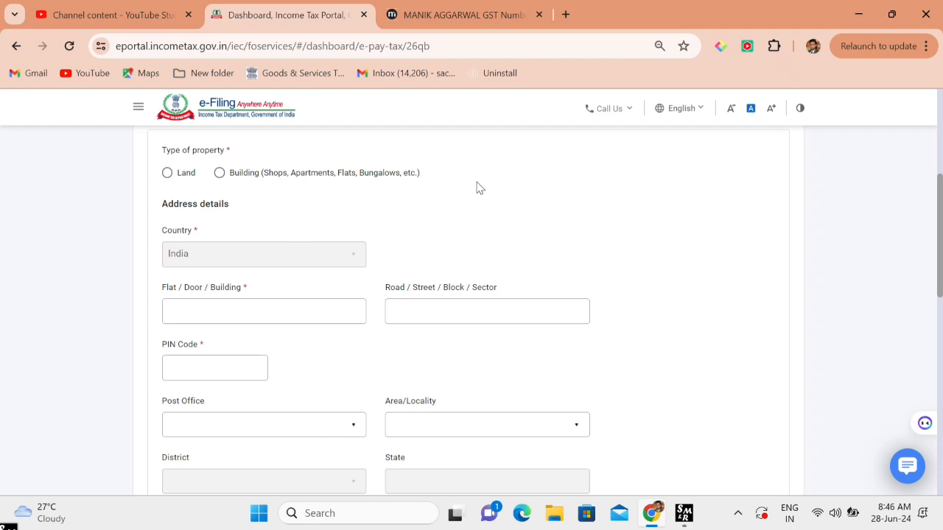
click(221, 175)
scroll(227, 274, down, 1)
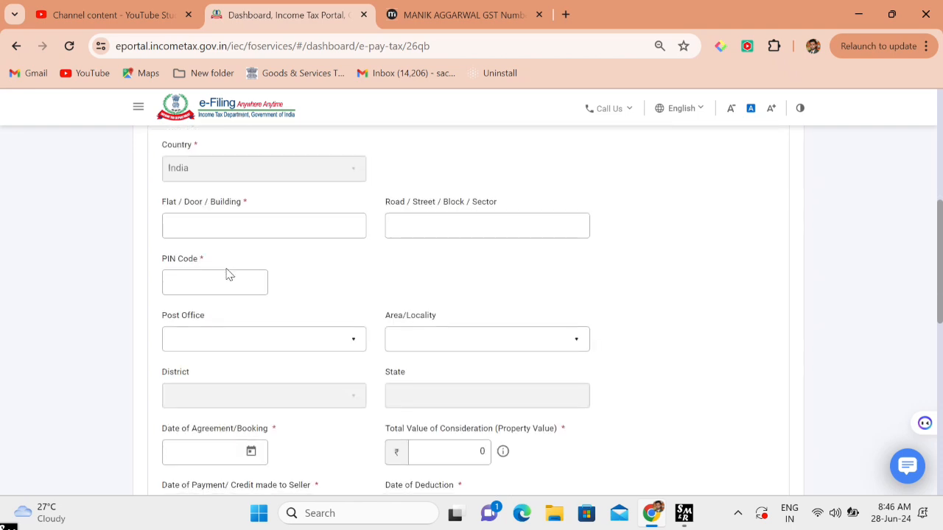
scroll(228, 243, up, 2)
scroll(230, 241, down, 1)
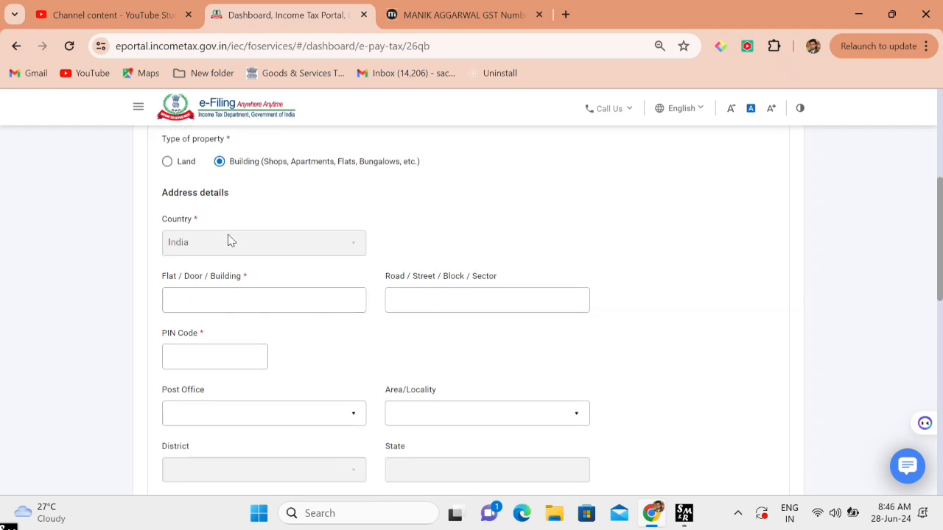
scroll(203, 315, down, 1)
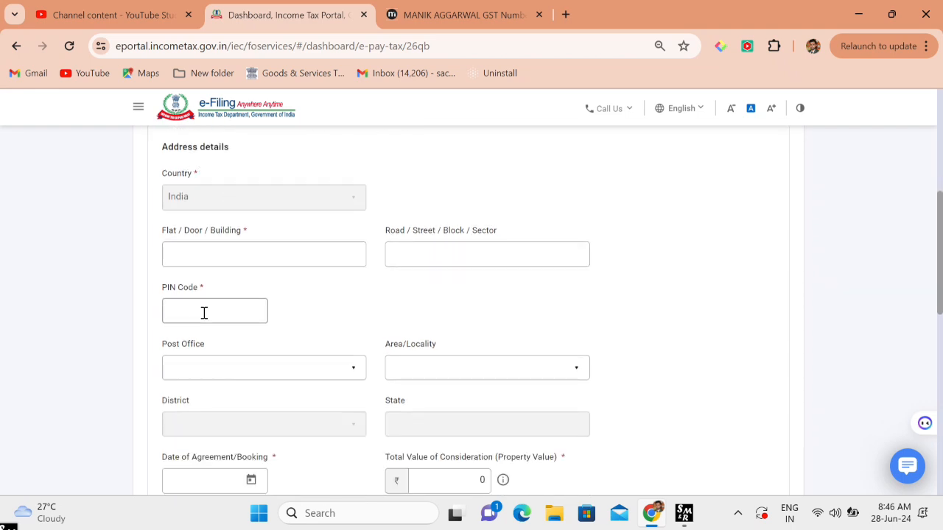
click(224, 255)
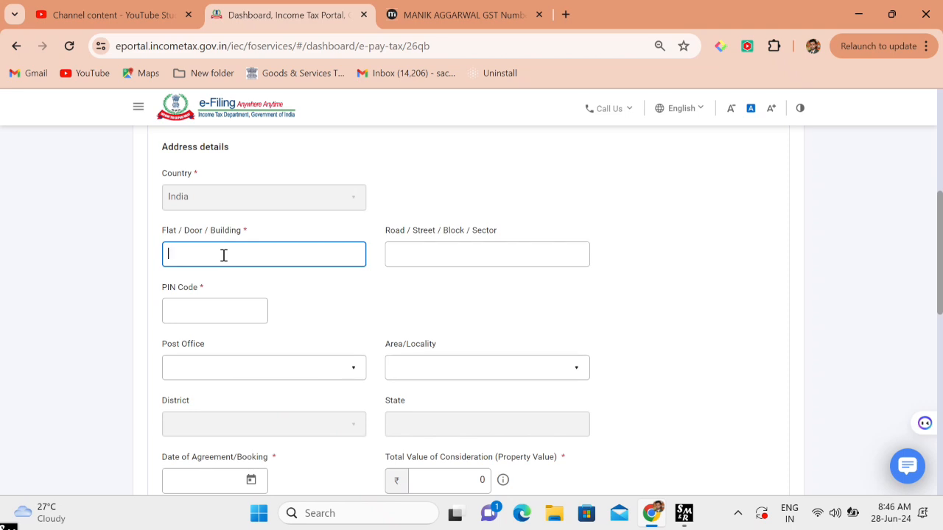
click(404, 258)
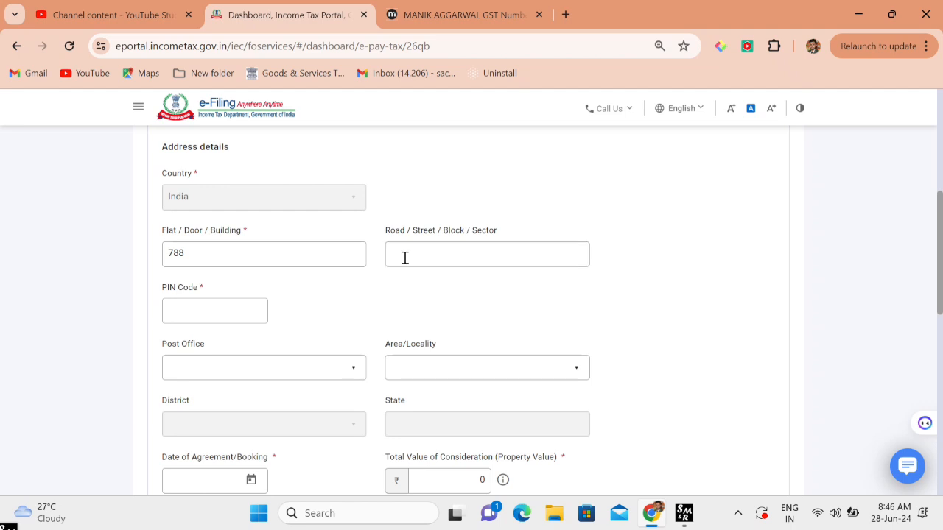
text(1)
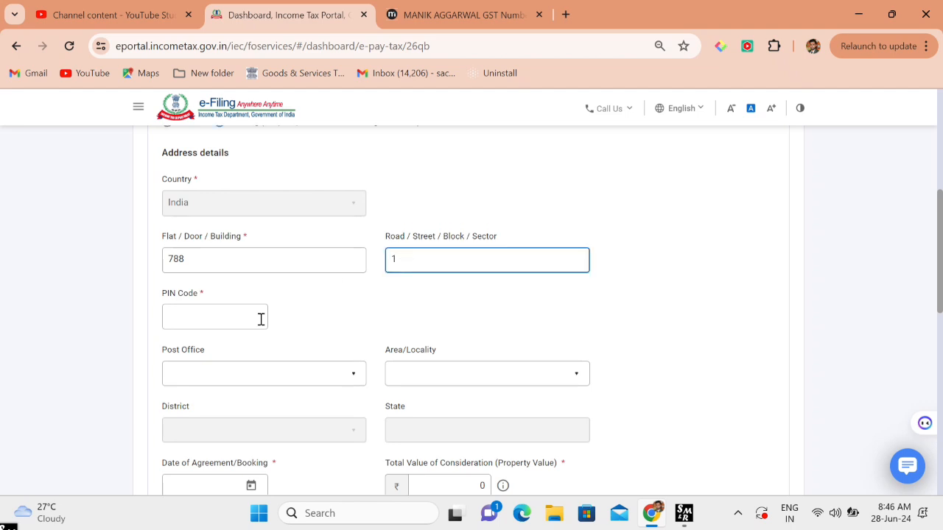
click(238, 312)
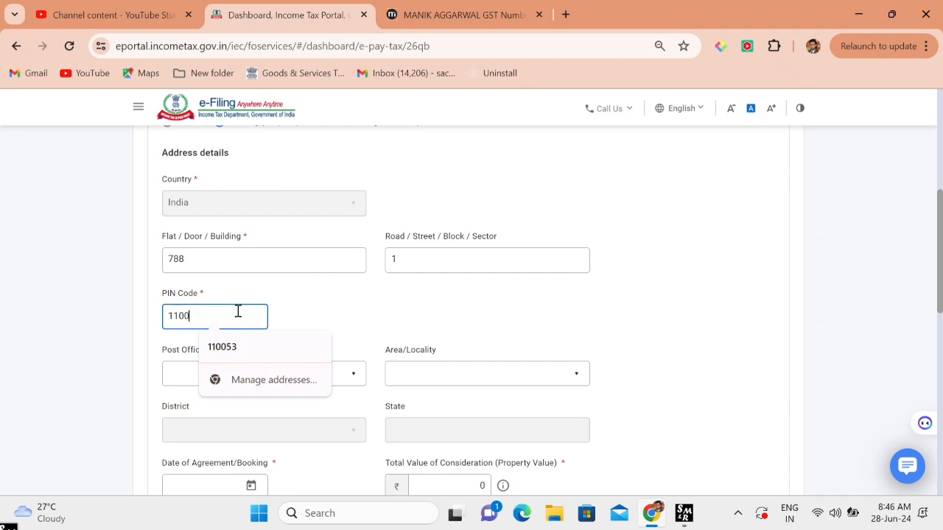
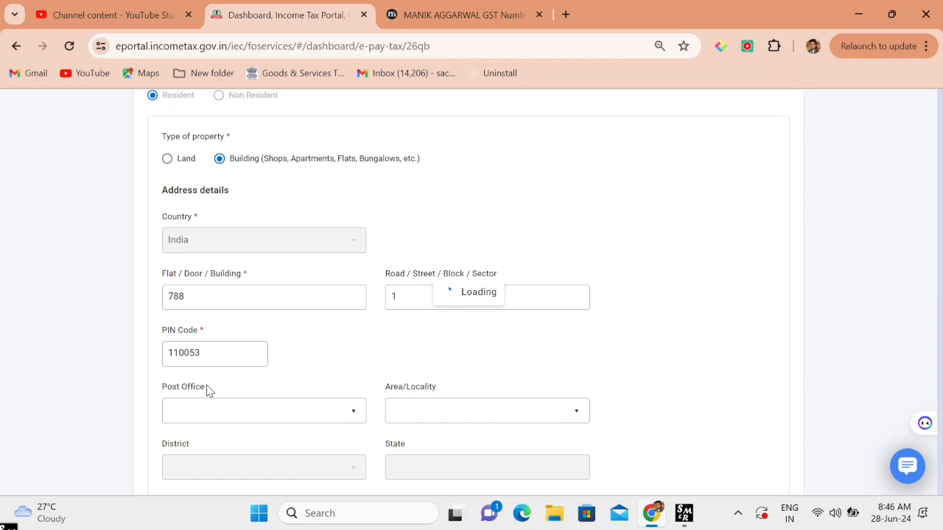
- Choose post office Jagjit Nagar S.o and locality Jagjit Nagar, giving district EAST DELHI
click(234, 404)
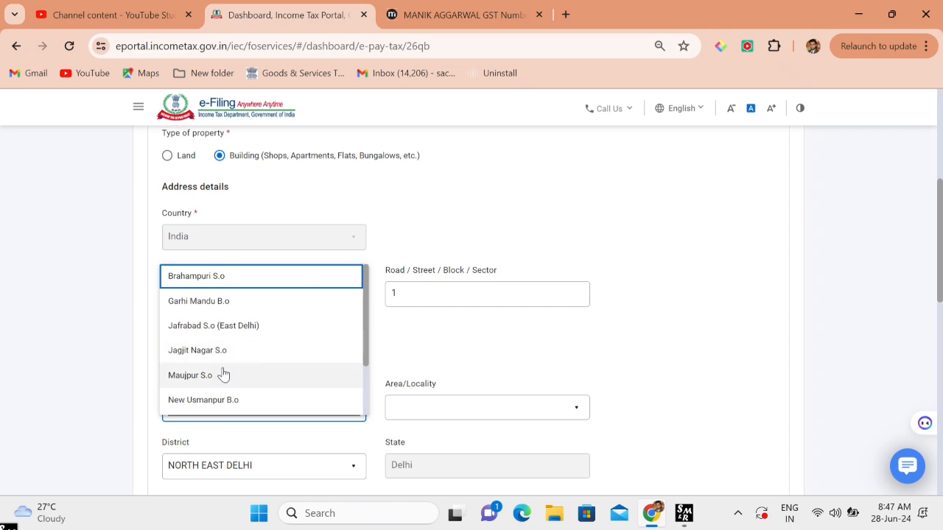
scroll(224, 375, down, 5)
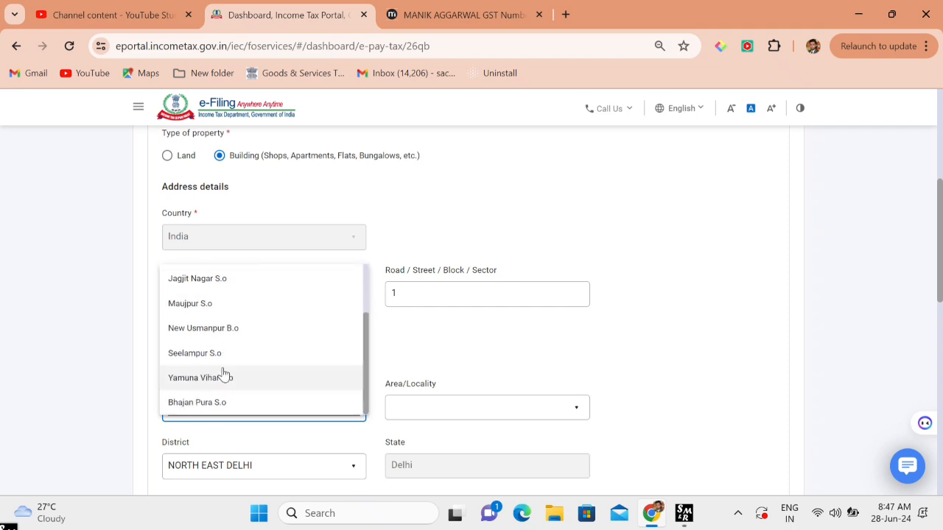
scroll(224, 374, up, 1)
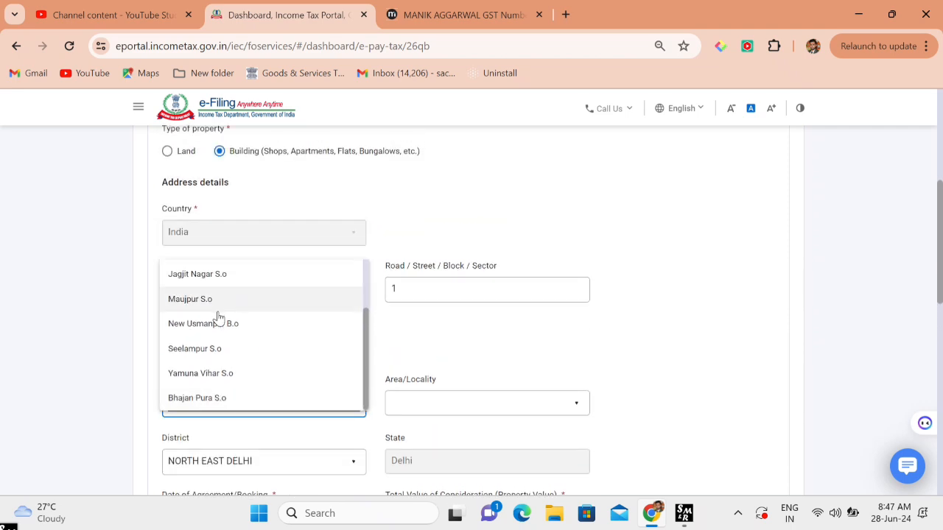
scroll(217, 313, up, 1)
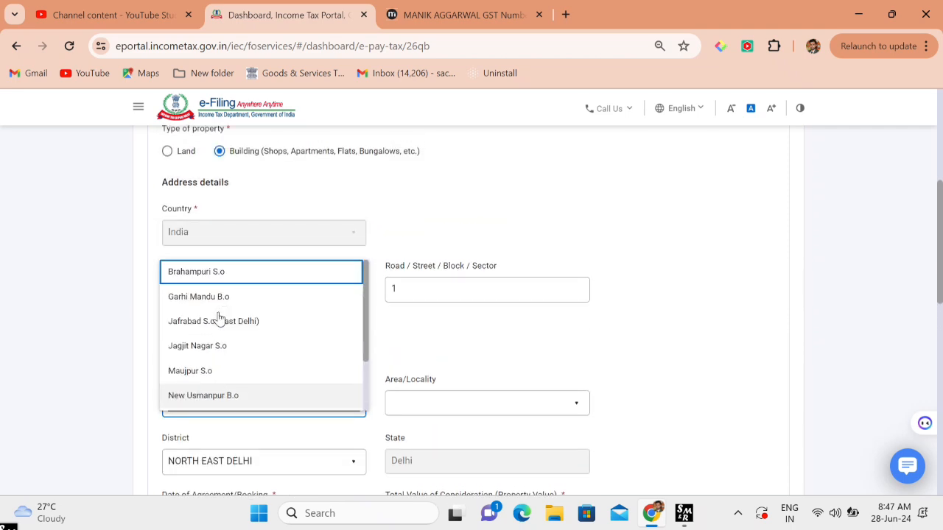
click(194, 346)
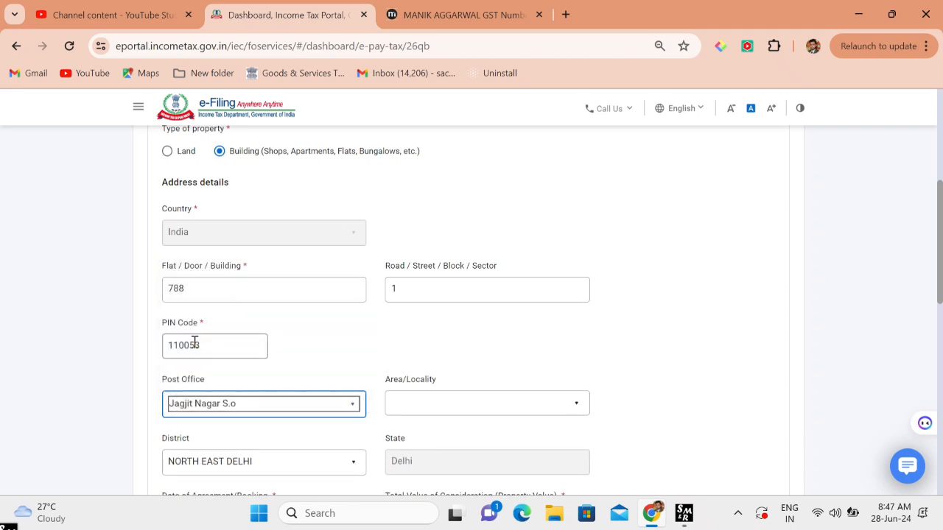
click(491, 410)
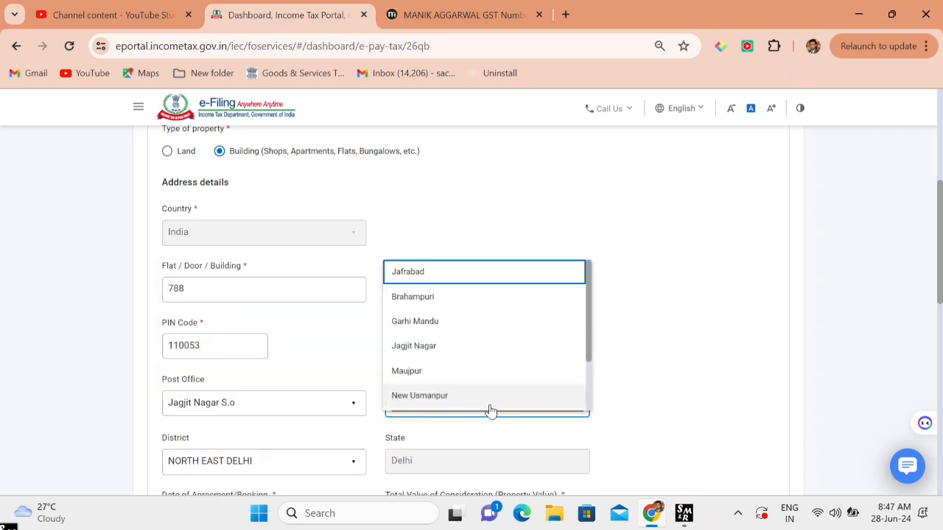
click(435, 346)
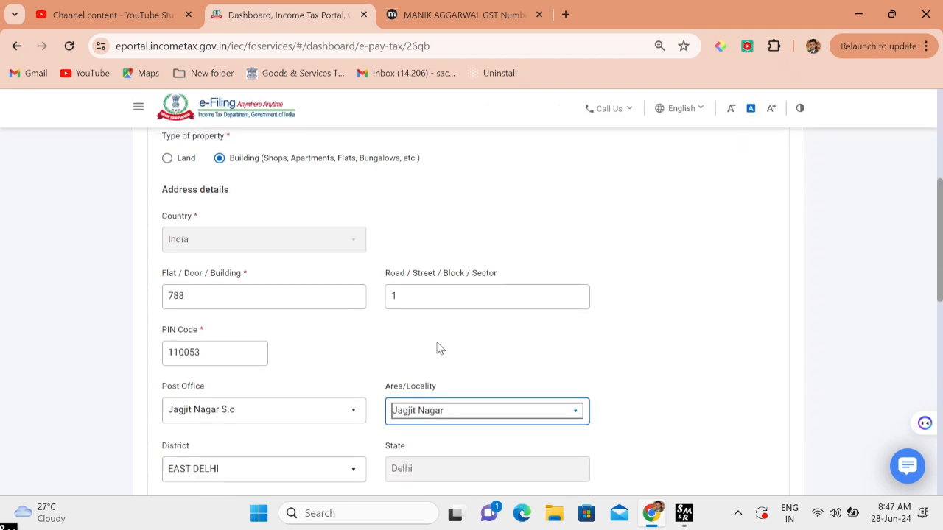
scroll(440, 347, down, 3)
scroll(440, 348, down, 1)
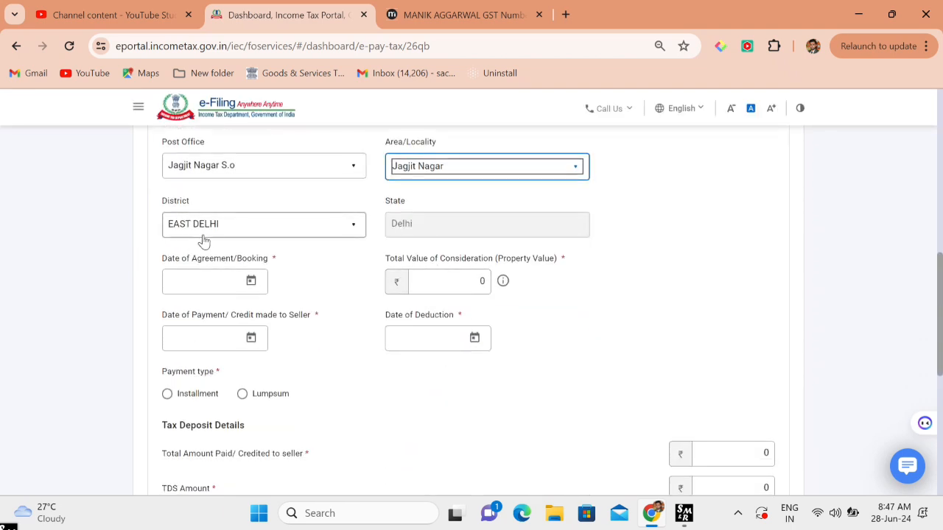
scroll(215, 243, down, 1)
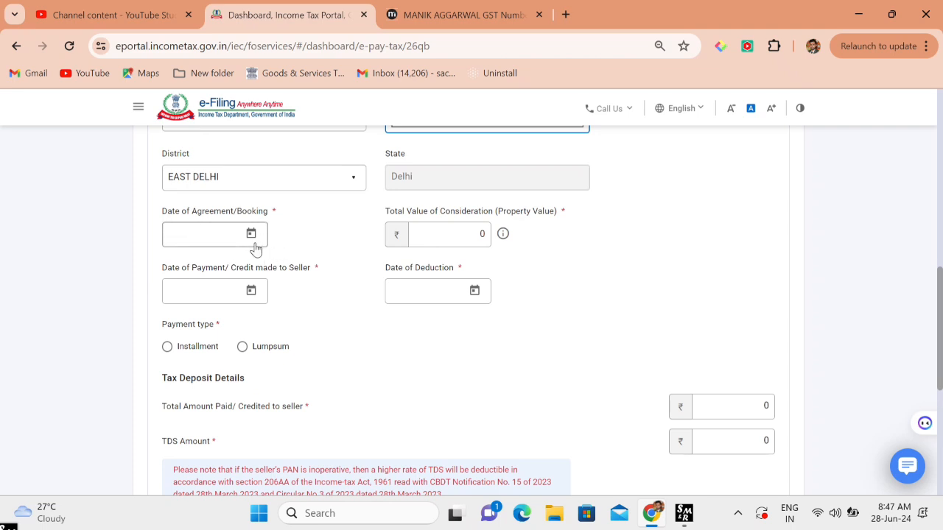
- Set the agreement date to 01-May-2024 and the total property value to 60,00,000
click(254, 240)
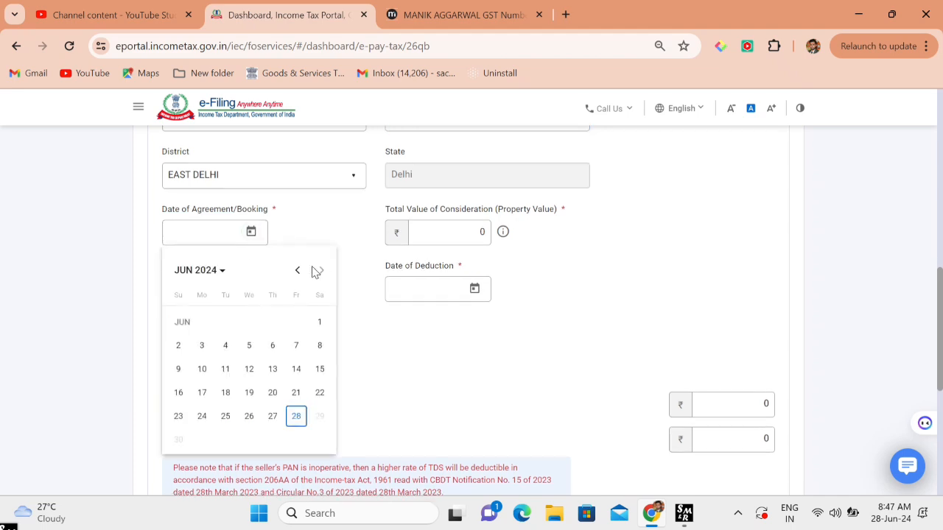
click(297, 271)
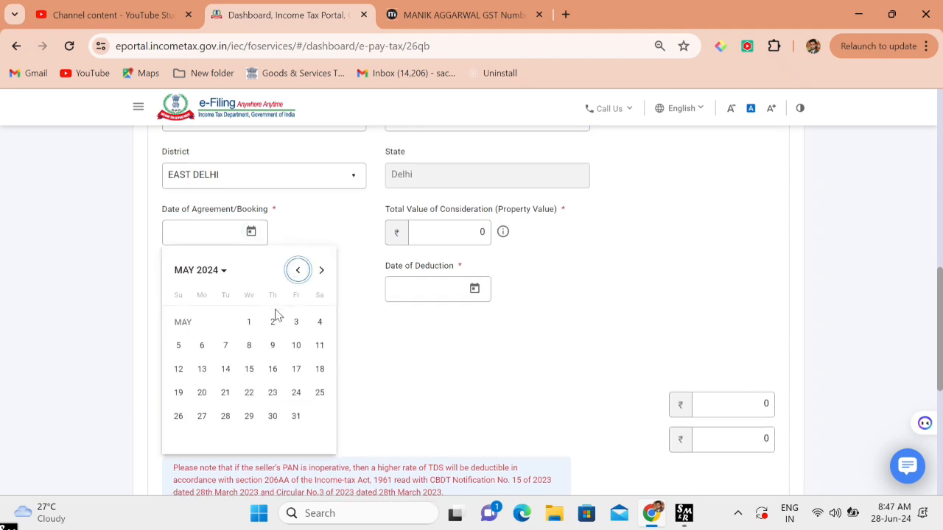
click(251, 323)
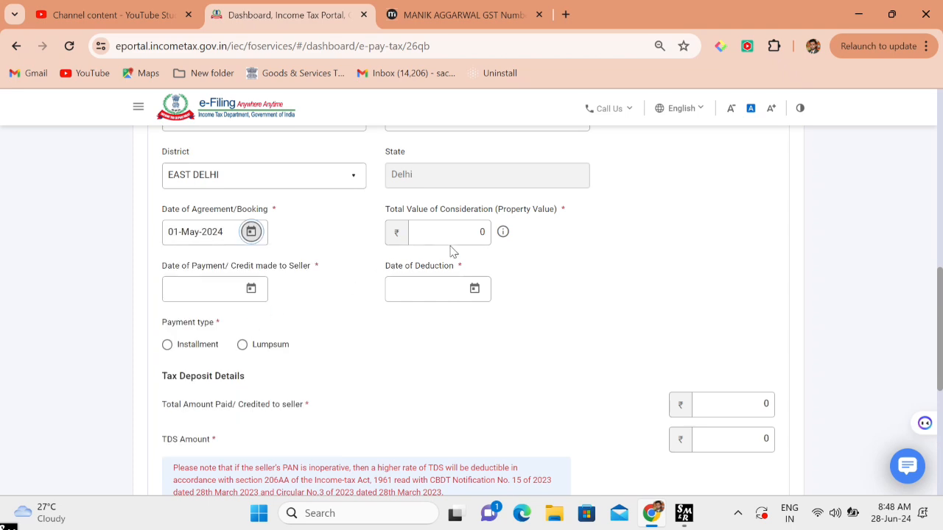
click(469, 232)
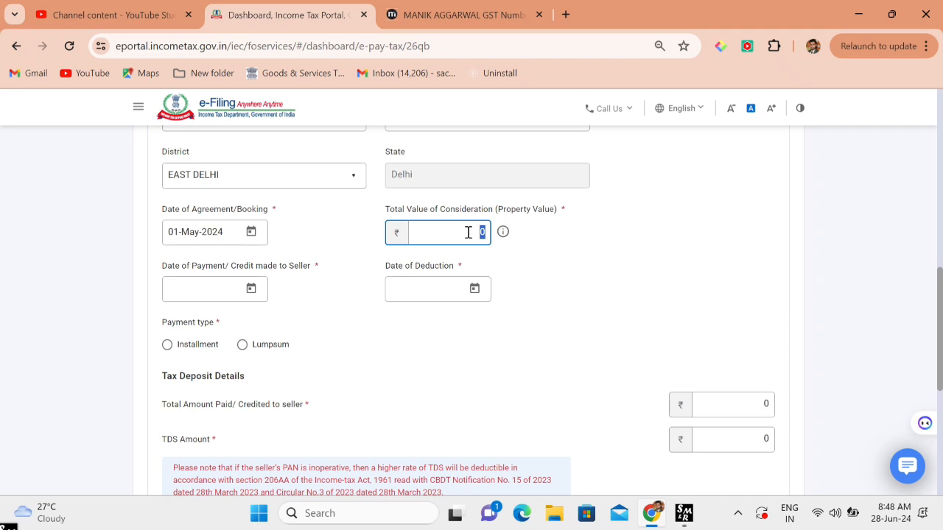
text(6)
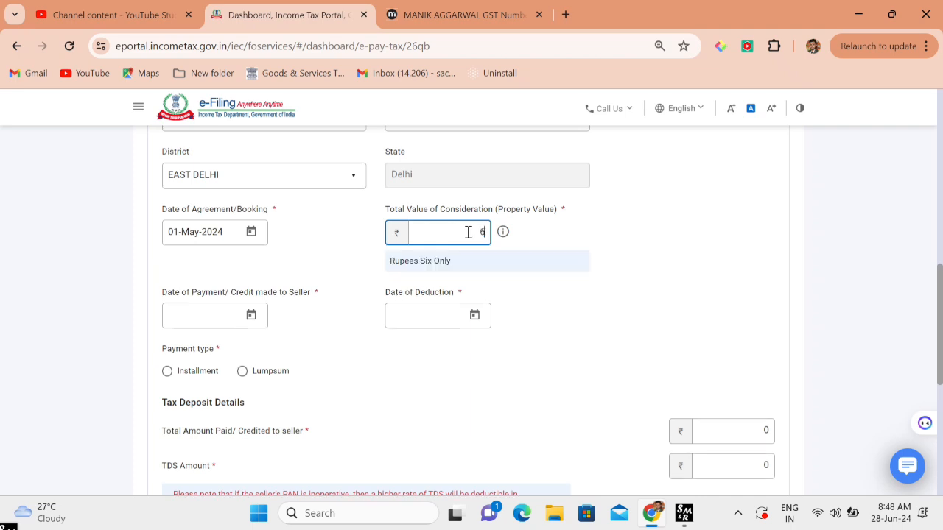
text(0,00,000)
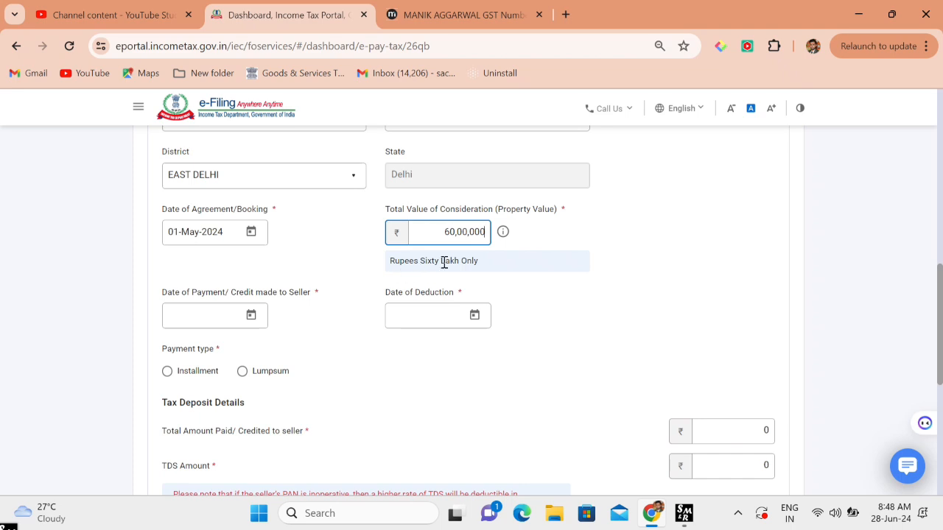
click(295, 271)
- Set the date of payment to 30-May-2024, which also sets the deduction date
scroll(295, 271, down, 1)
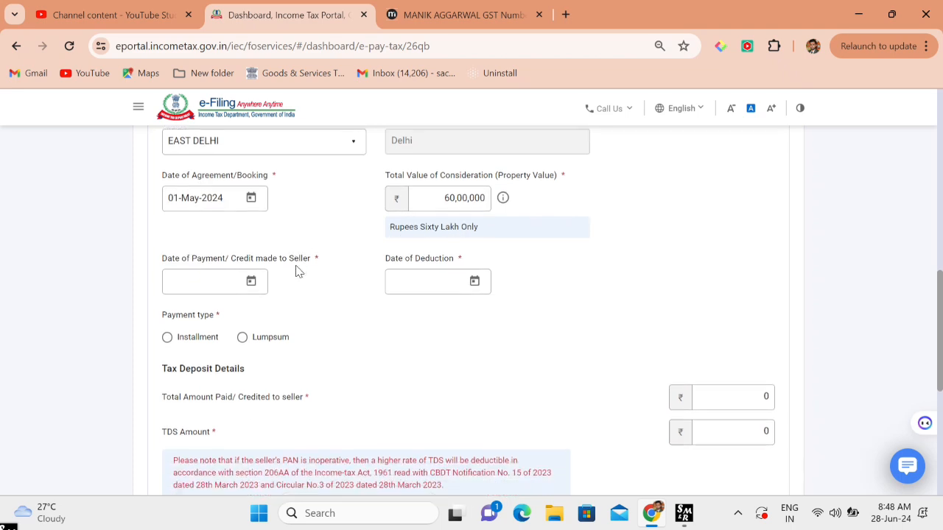
click(251, 281)
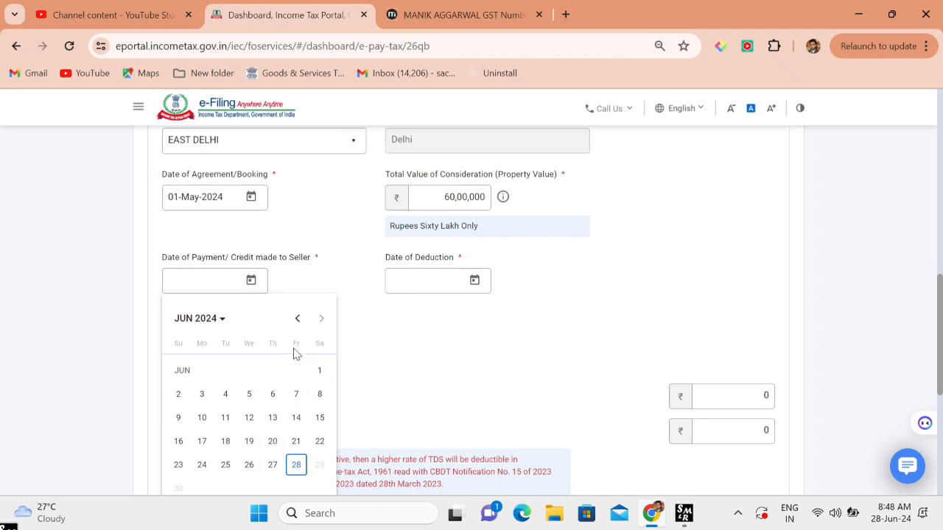
click(298, 321)
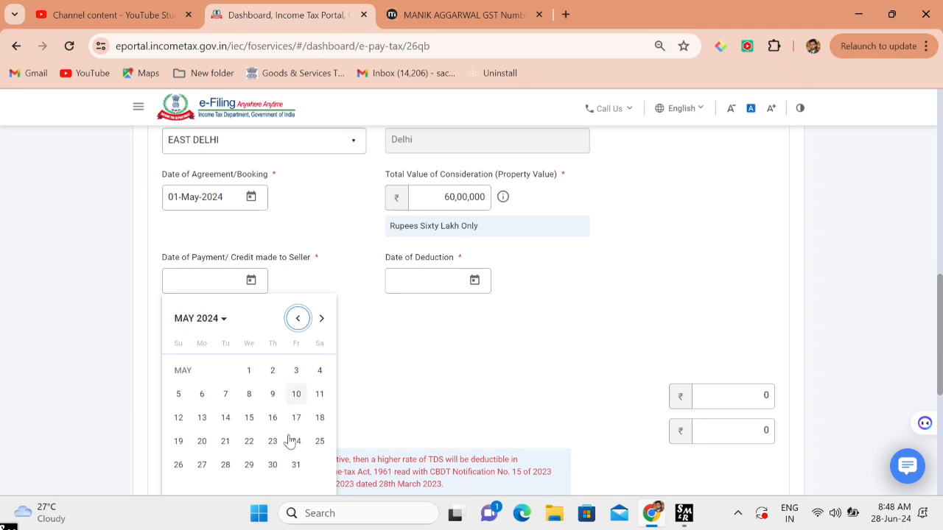
click(272, 465)
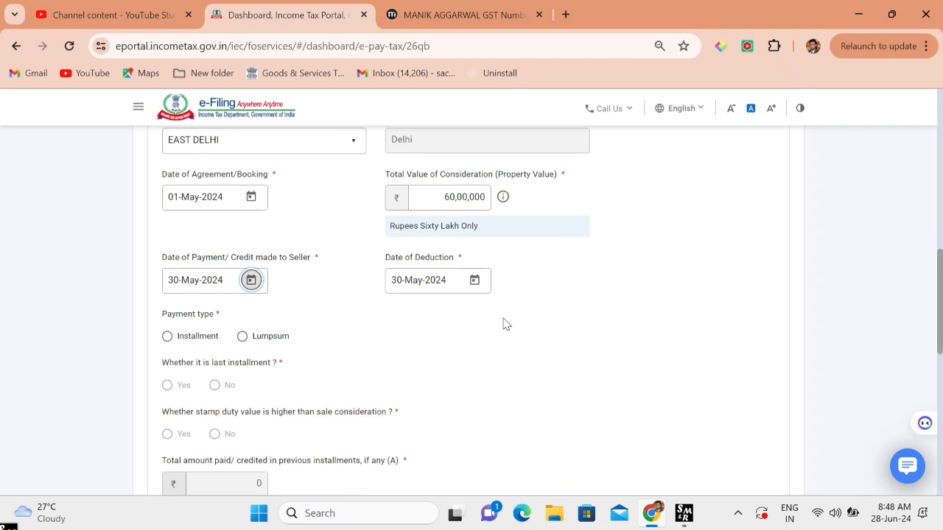
- Set the payment type to Lumpsum after toggling between Installment and Lumpsum
scroll(505, 324, down, 1)
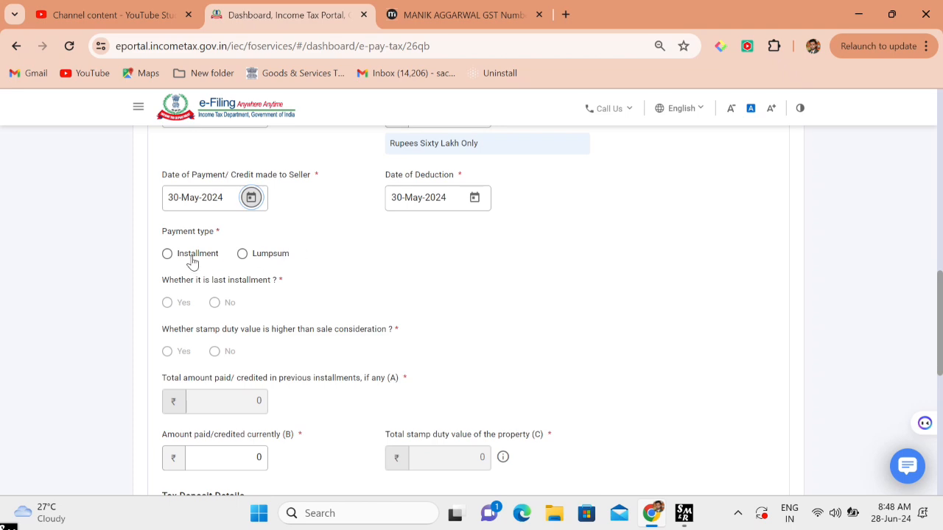
click(168, 254)
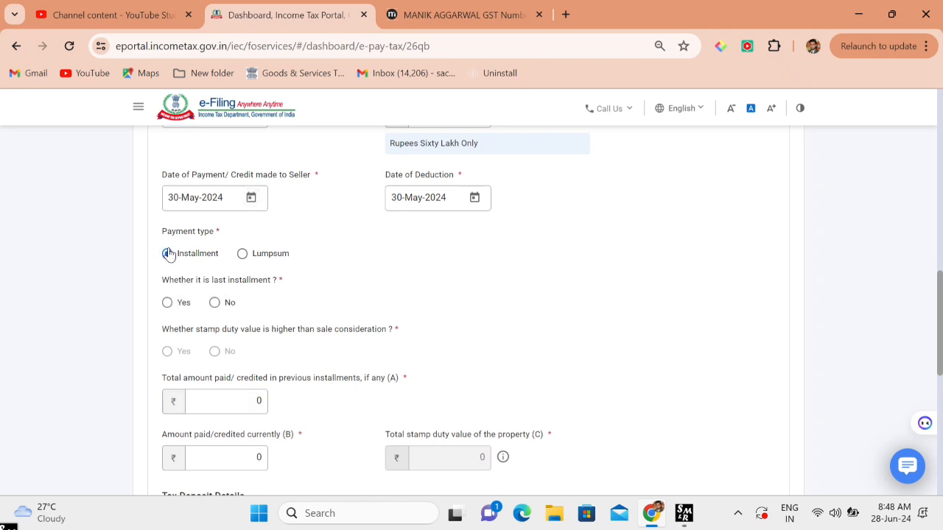
click(240, 255)
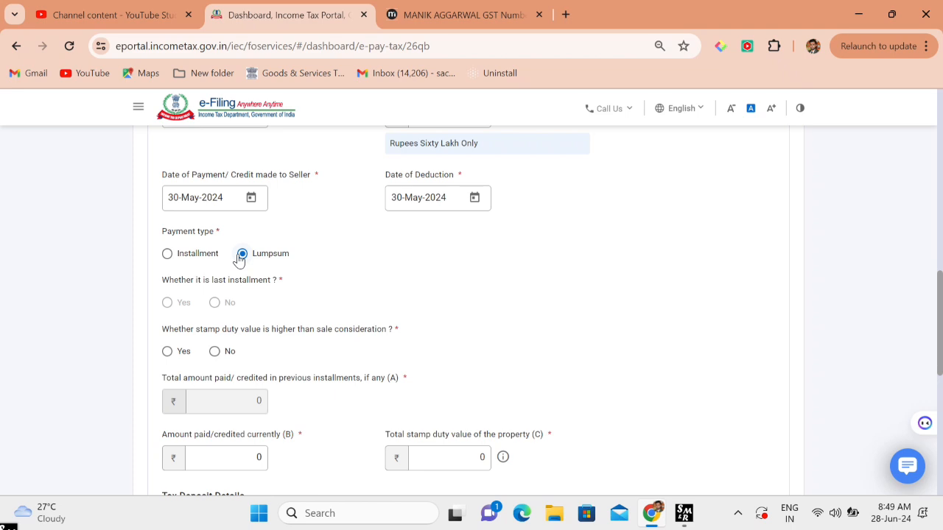
click(167, 254)
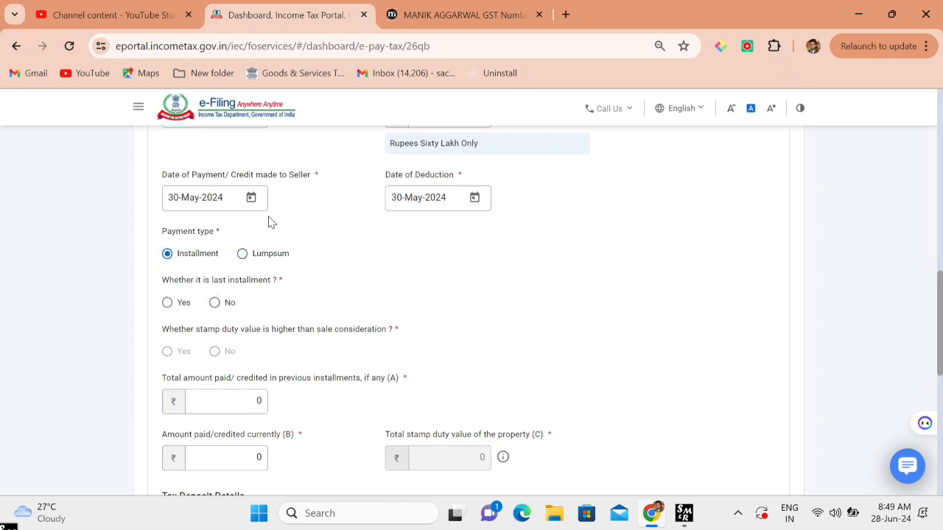
click(243, 255)
scroll(244, 253, down, 2)
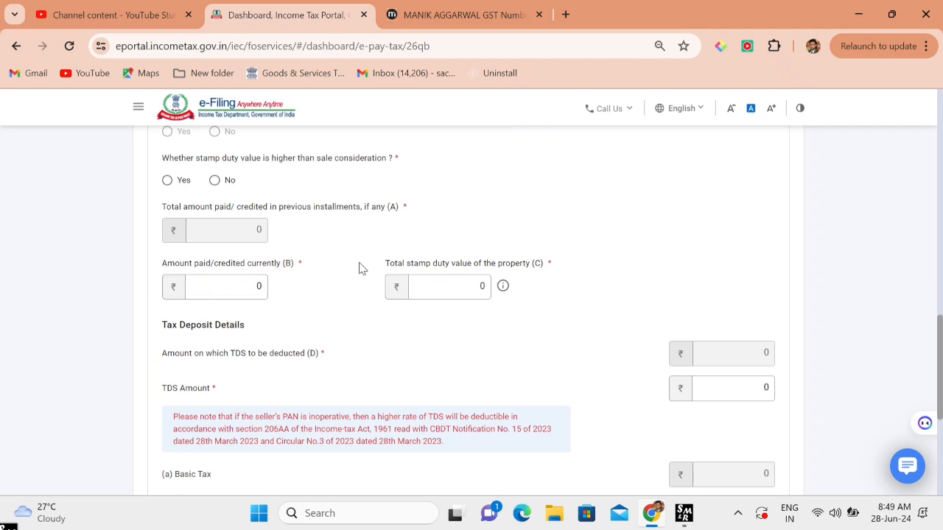
click(243, 283)
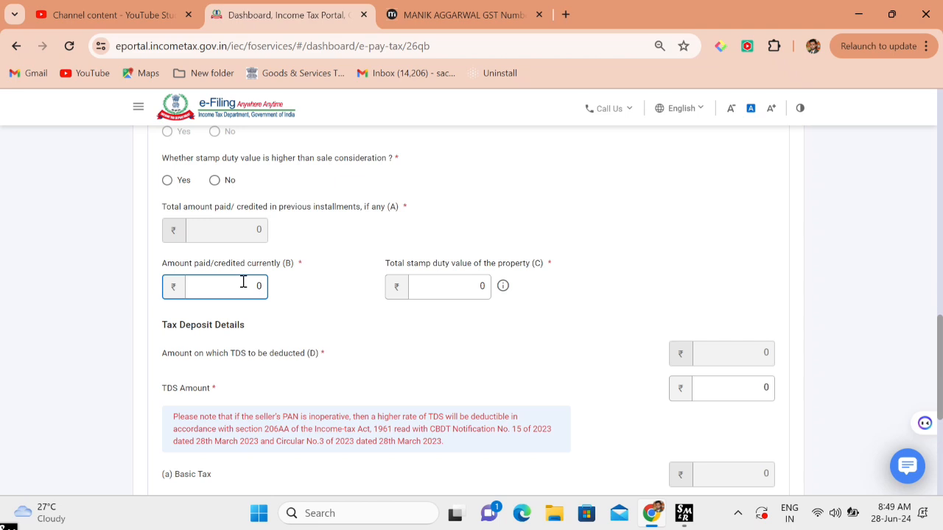
- Enter 60,00,000 as both the amount paid currently (B) and the total stamp duty value (C)
text(60,)
text(00,00)
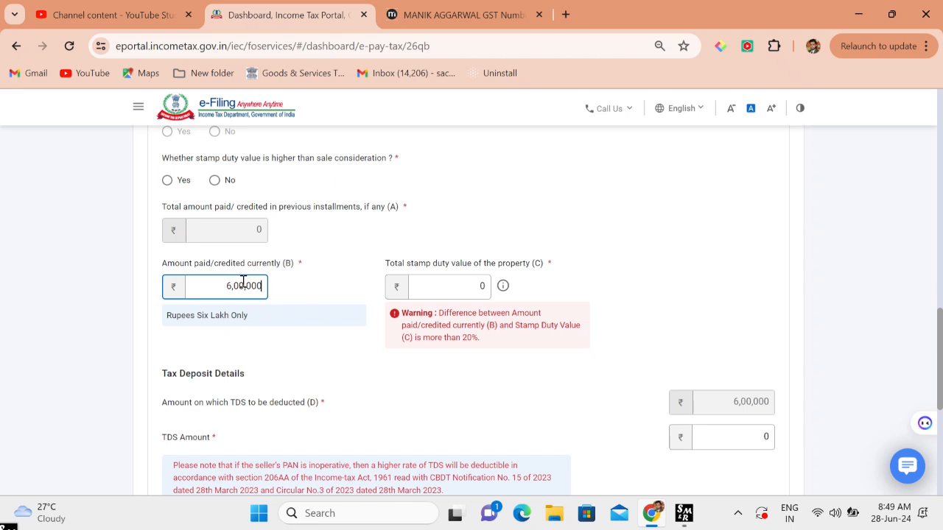
text(0)
click(345, 310)
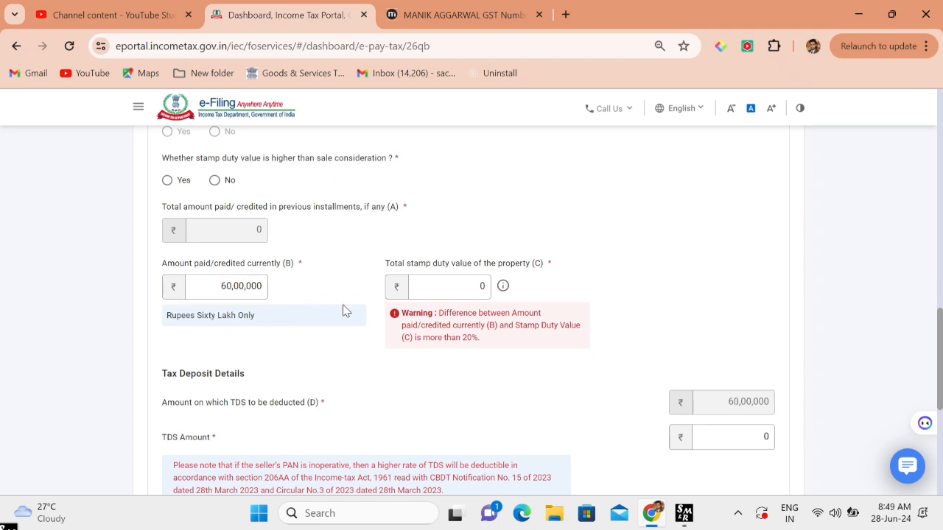
click(433, 290)
text(600)
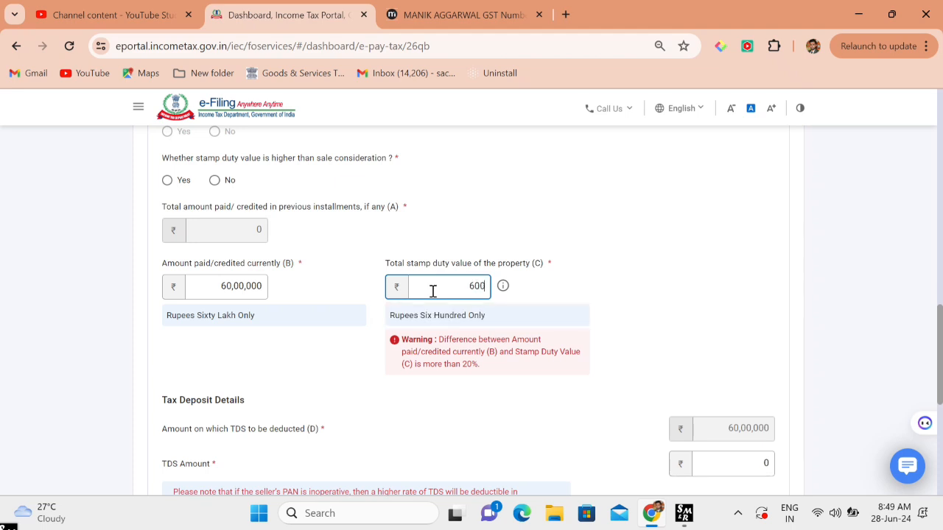
text(,00,000)
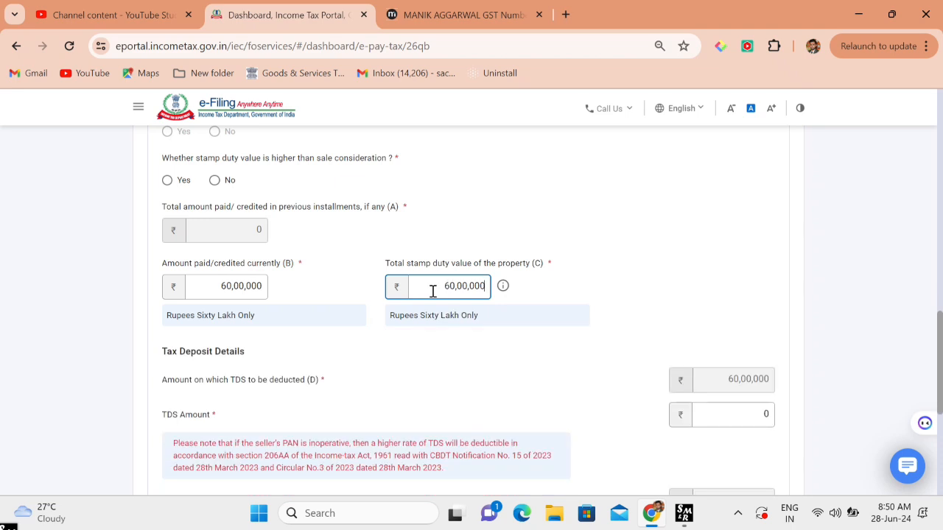
scroll(434, 291, down, 2)
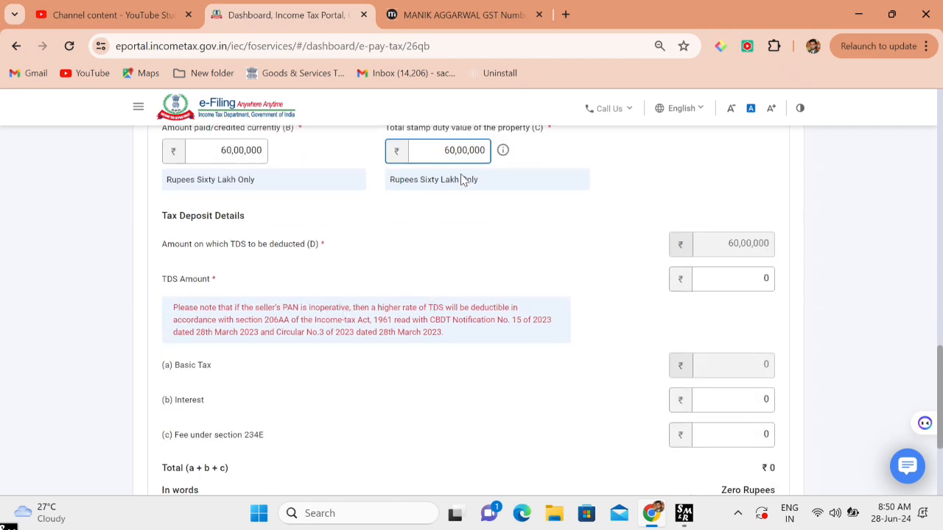
scroll(457, 179, down, 1)
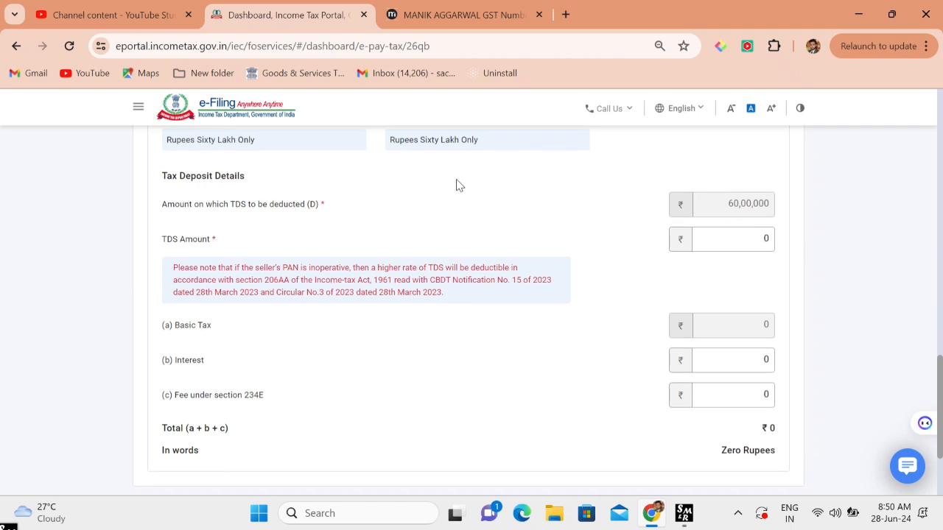
scroll(457, 185, up, 2)
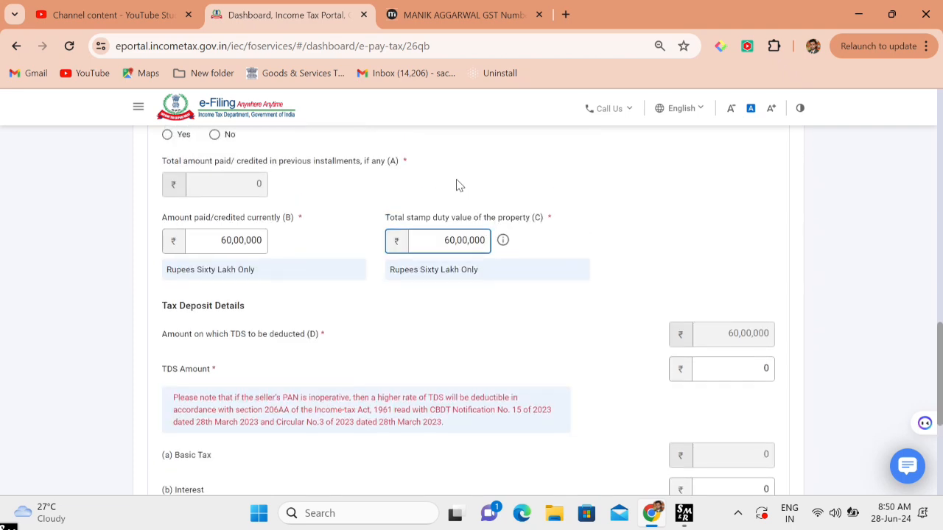
scroll(457, 185, down, 1)
click(754, 275)
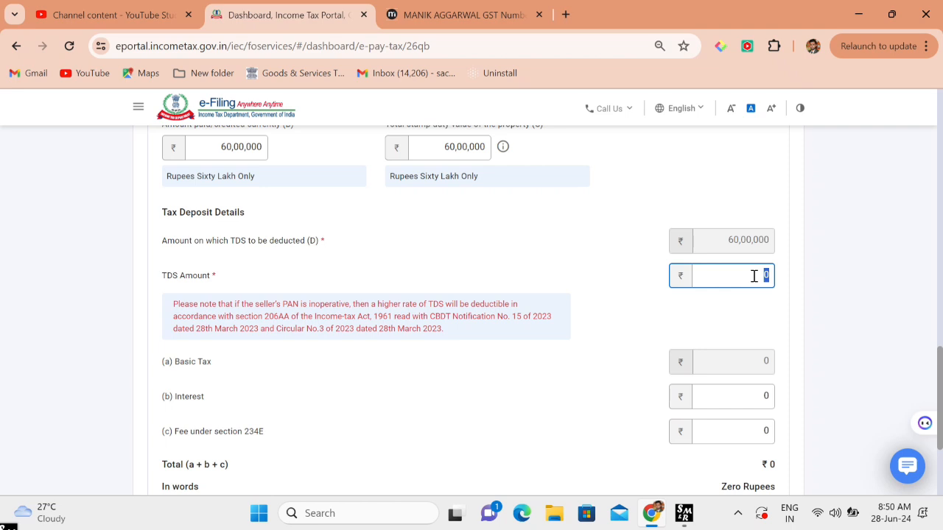
- Enter a TDS amount of 60,000 and continue to the payment details step
text(60,000)
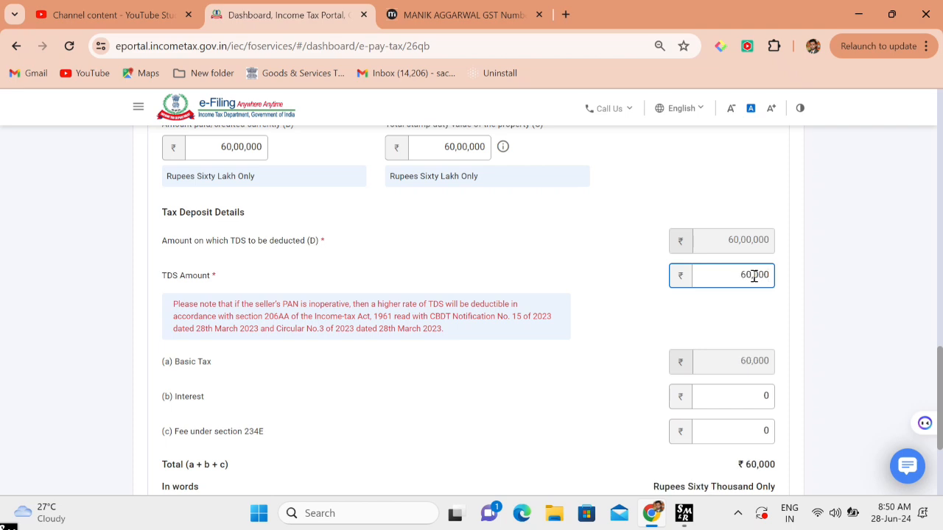
click(704, 310)
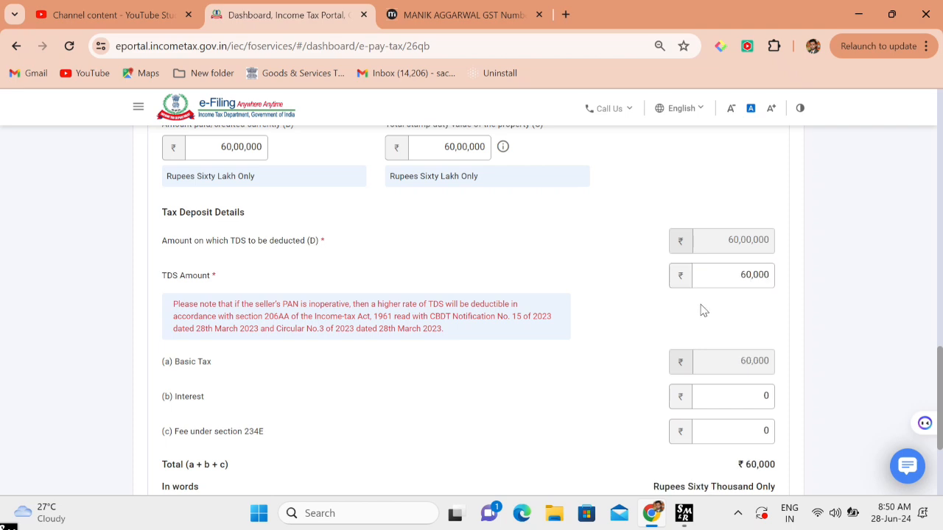
scroll(704, 311, down, 2)
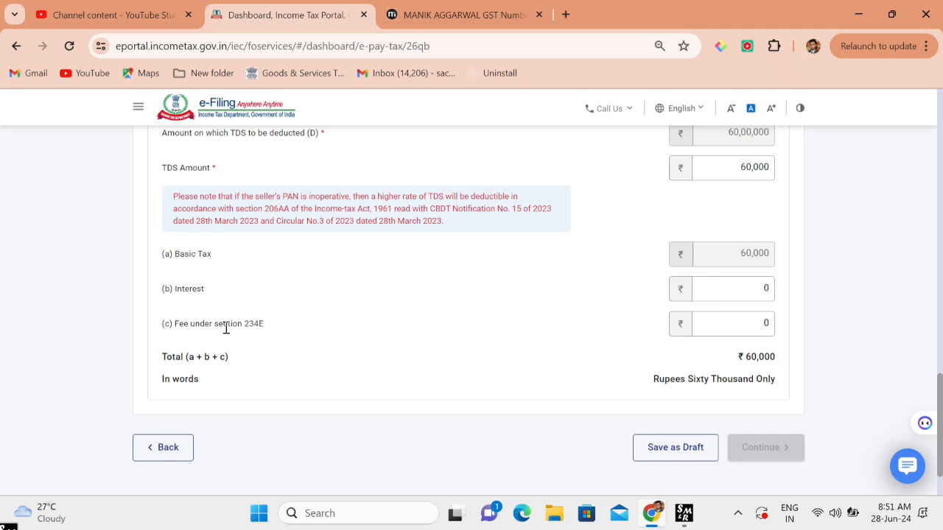
scroll(226, 329, down, 1)
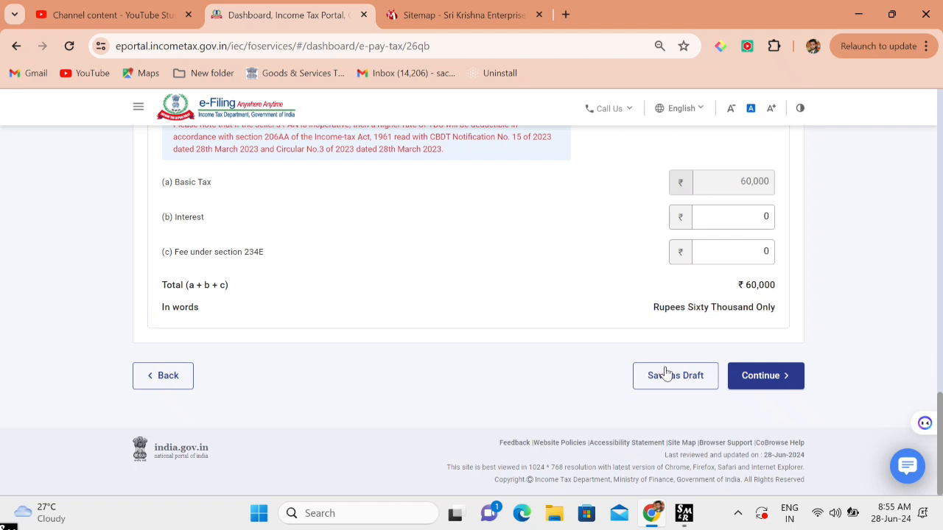
click(756, 378)
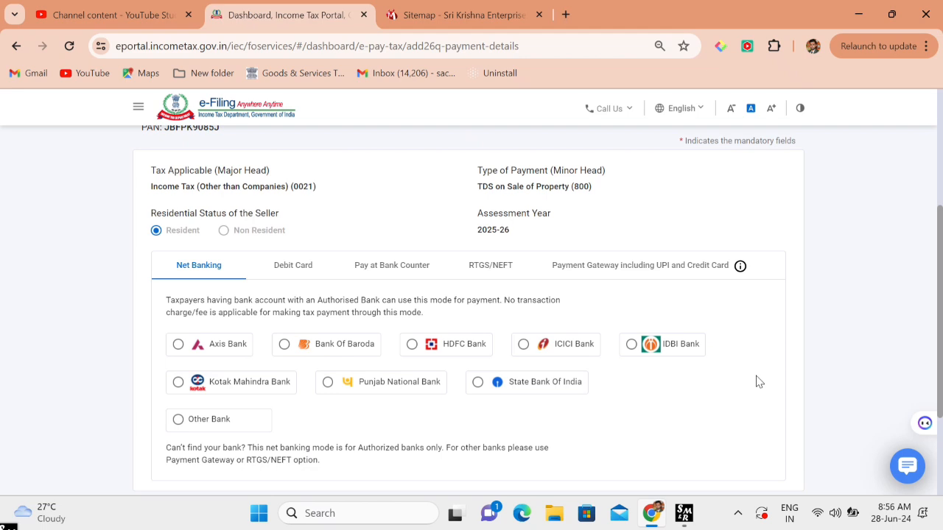
- Browse the Debit Card and Pay at Bank Counter (Cheque) options, viewing the authorised bank list
scroll(759, 381, down, 1)
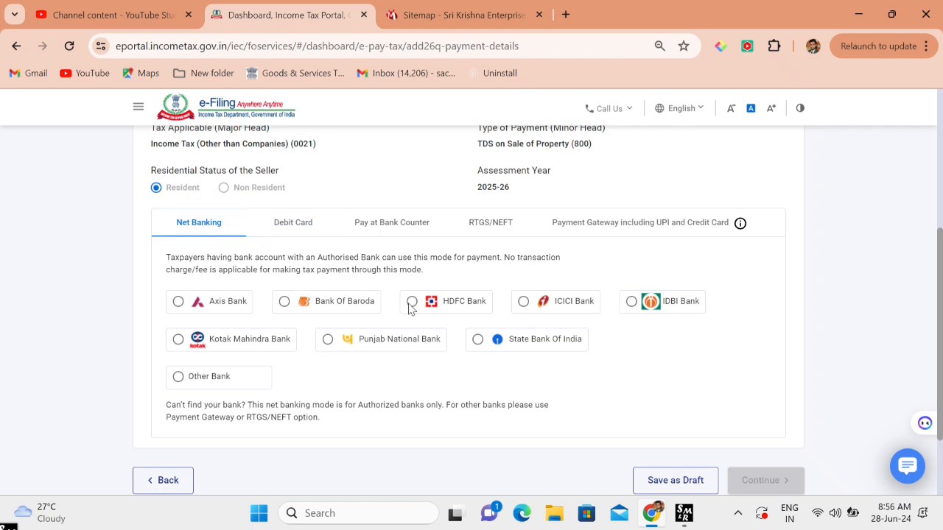
click(301, 236)
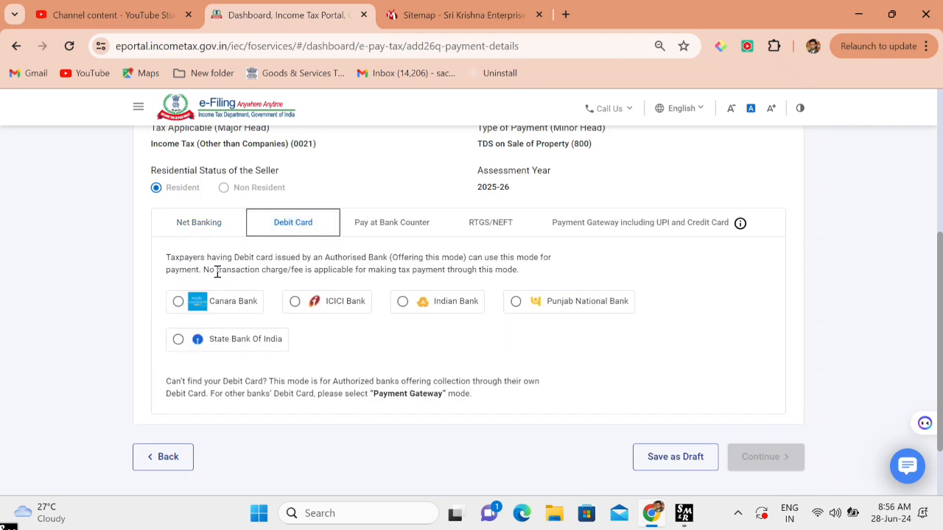
click(408, 236)
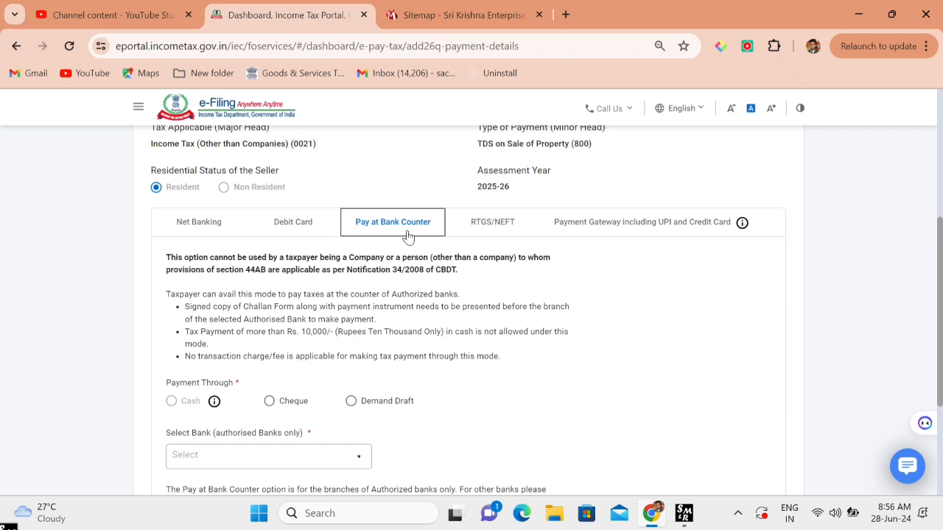
scroll(408, 236, down, 2)
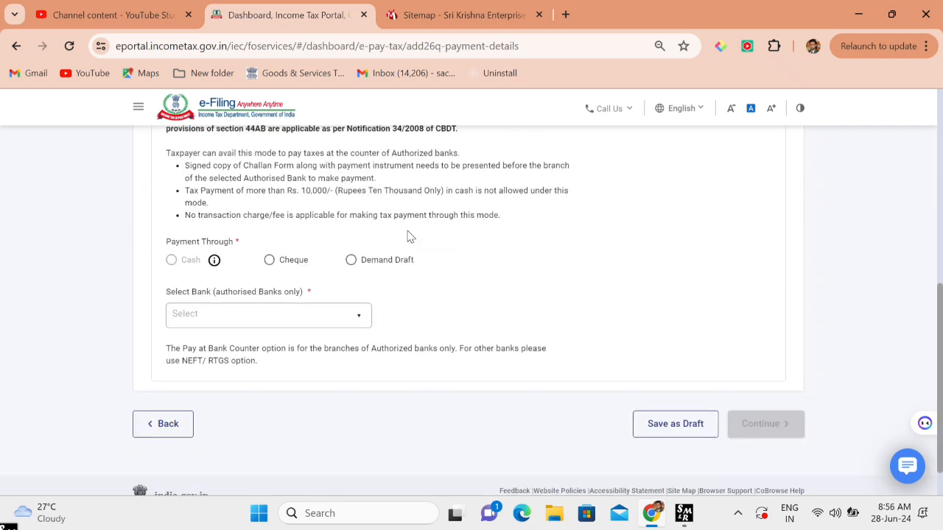
click(271, 262)
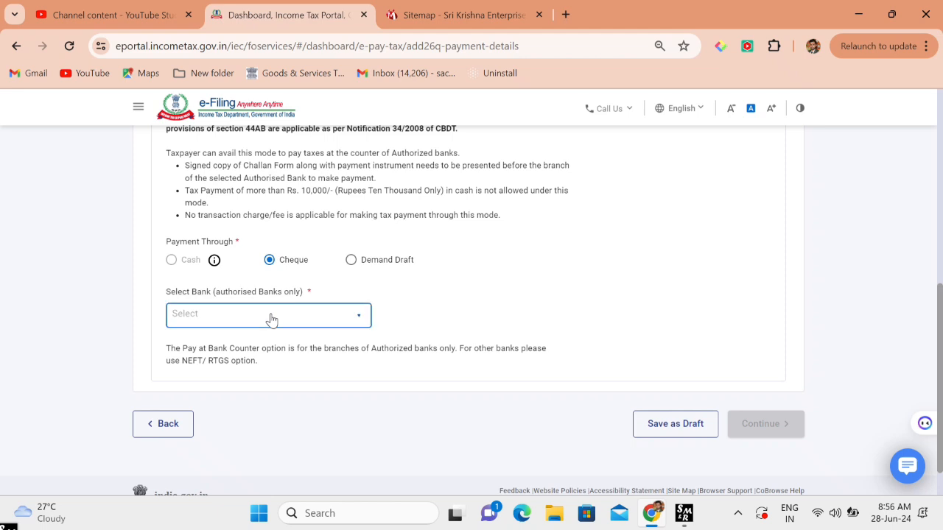
click(270, 317)
scroll(257, 417, down, 3)
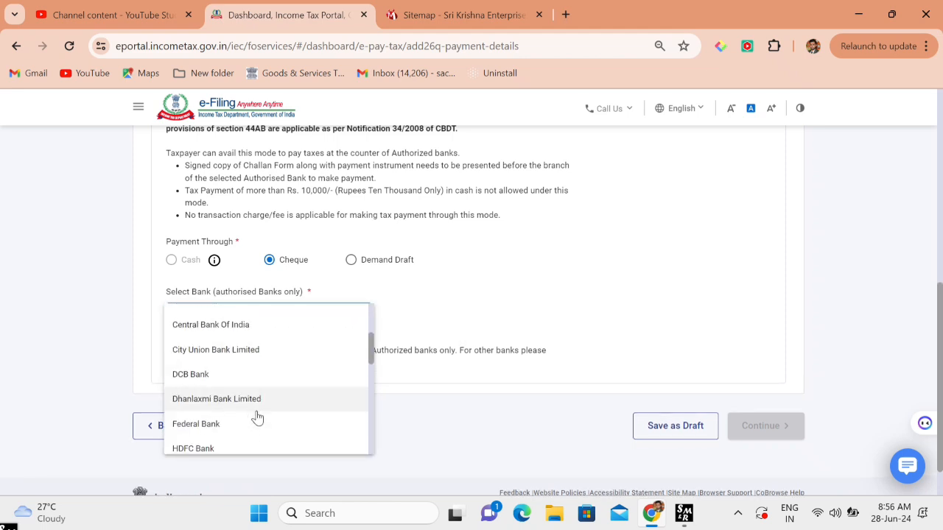
click(549, 448)
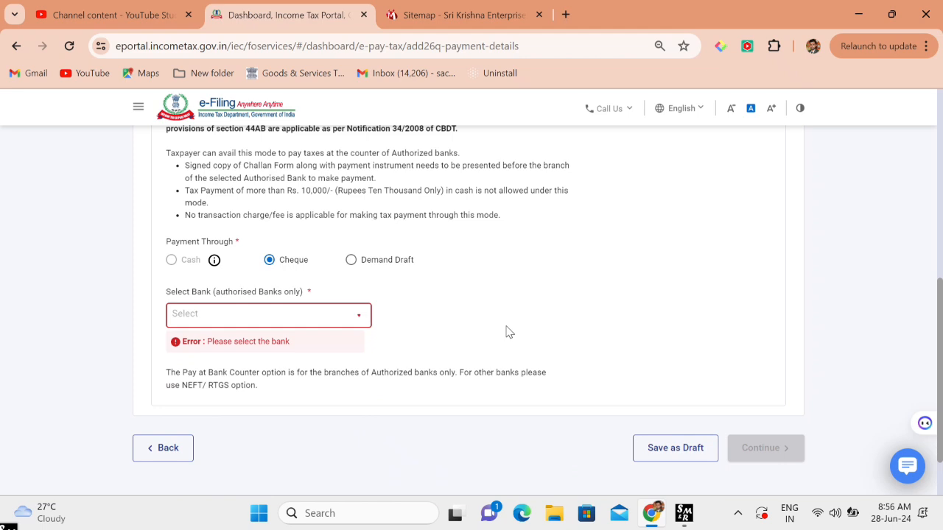
- Review the RTGS/NEFT and Payment Gateway (UPI, Credit Card) payment options
scroll(506, 332, up, 3)
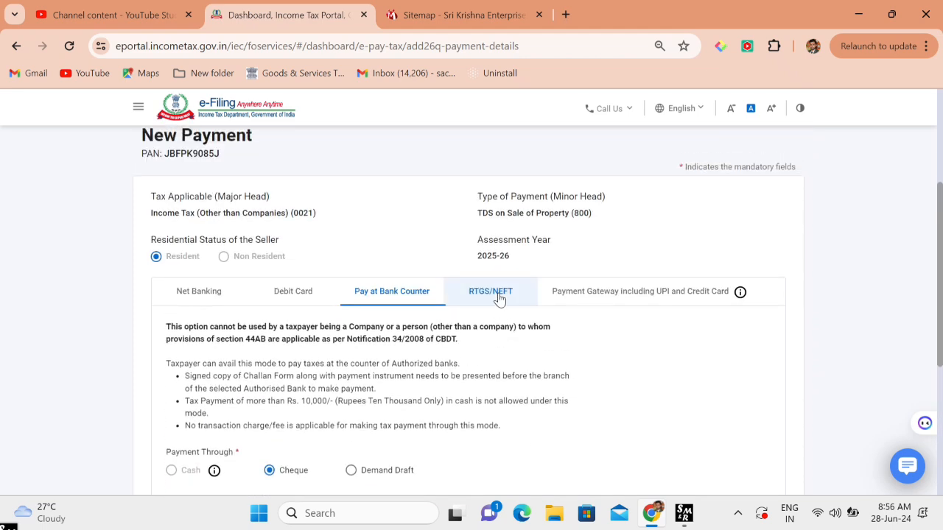
click(499, 298)
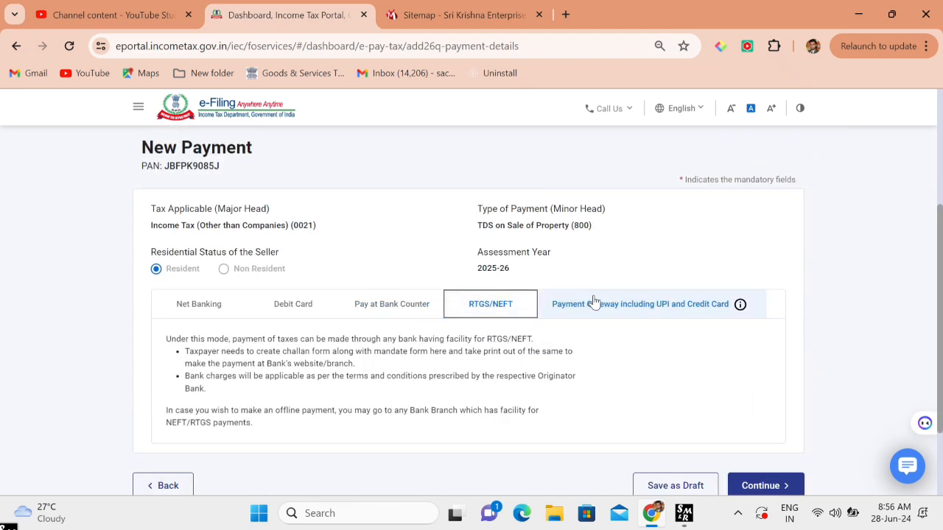
click(594, 301)
scroll(595, 303, down, 3)
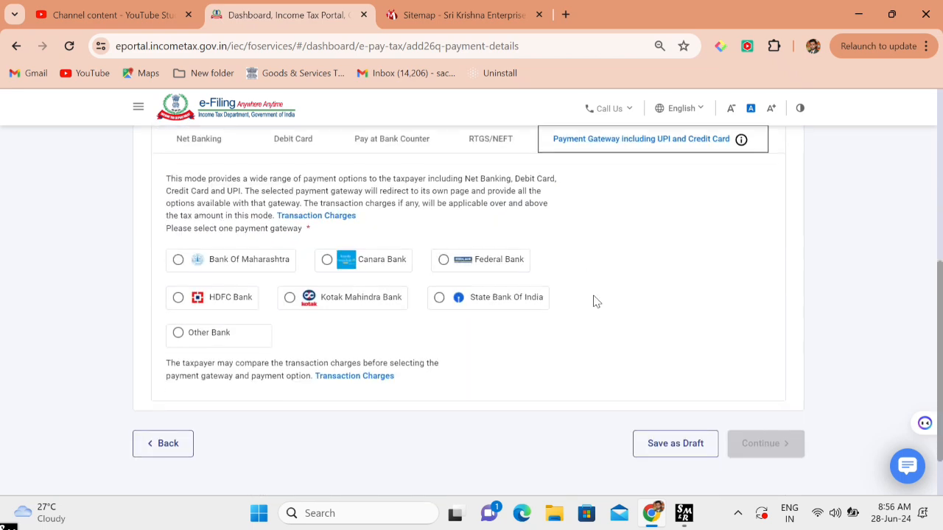
scroll(595, 302, up, 1)
scroll(597, 302, up, 1)
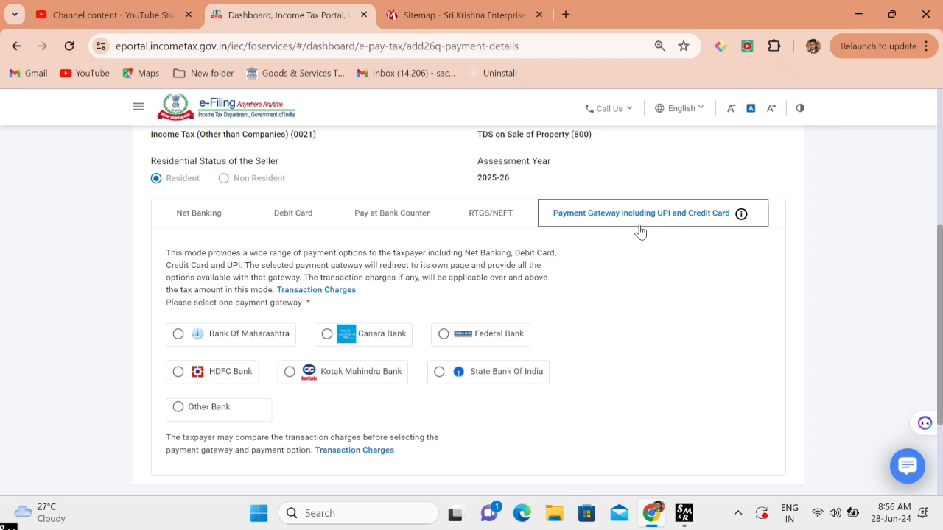
scroll(640, 232, down, 2)
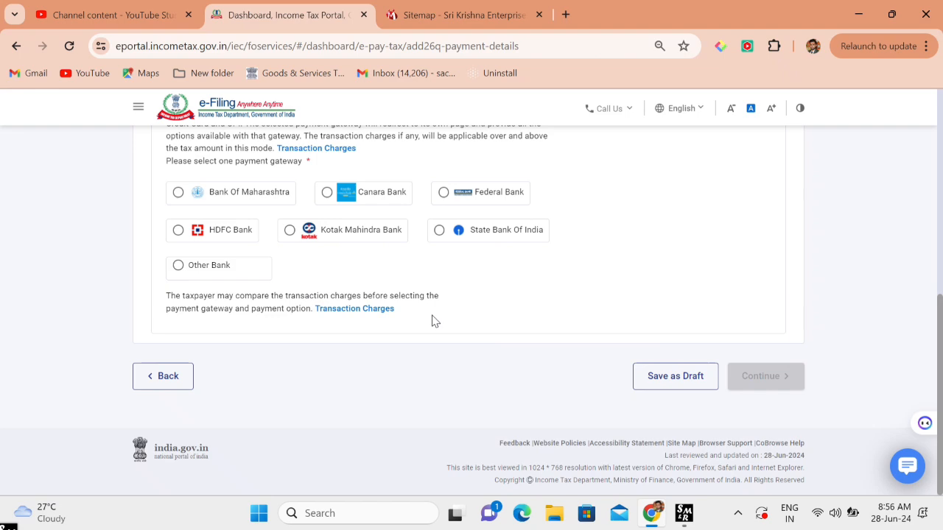
- Choose HDFC Bank under Net Banking as the payment mode
scroll(248, 255, up, 3)
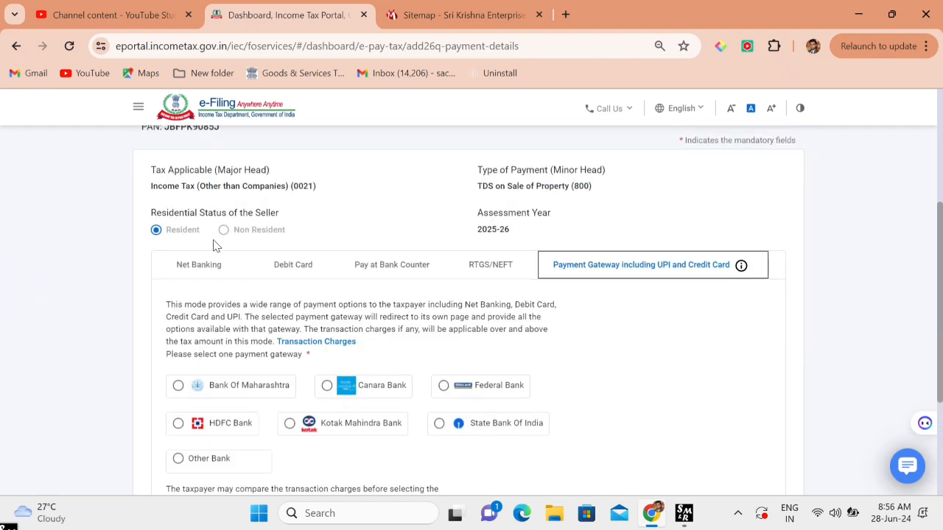
click(199, 257)
scroll(203, 257, down, 3)
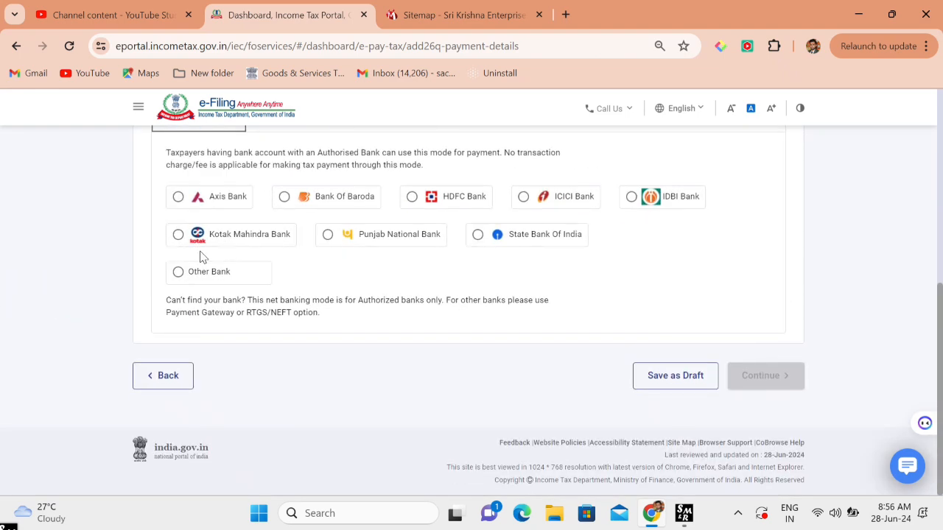
click(412, 195)
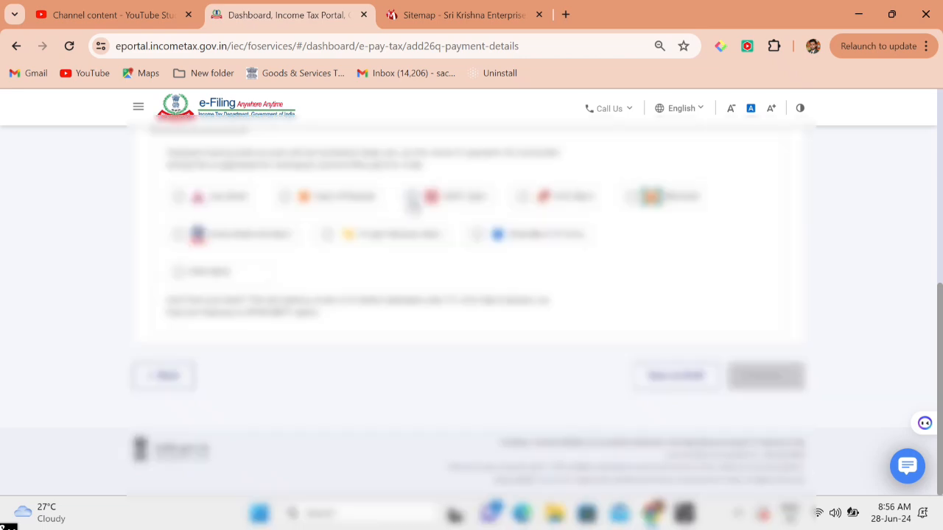
click(414, 197)
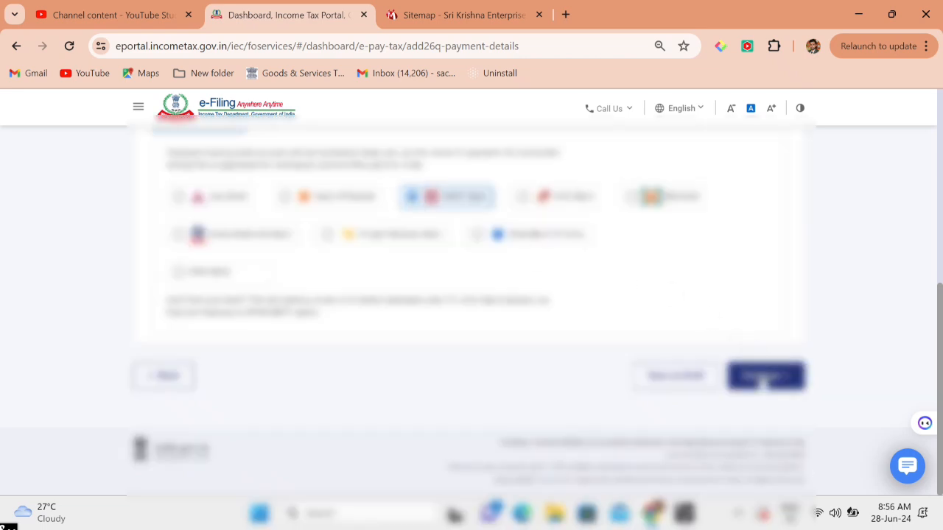
- Open and review the 26QB payment preview showing total tax deposit of ₹60,000
click(764, 376)
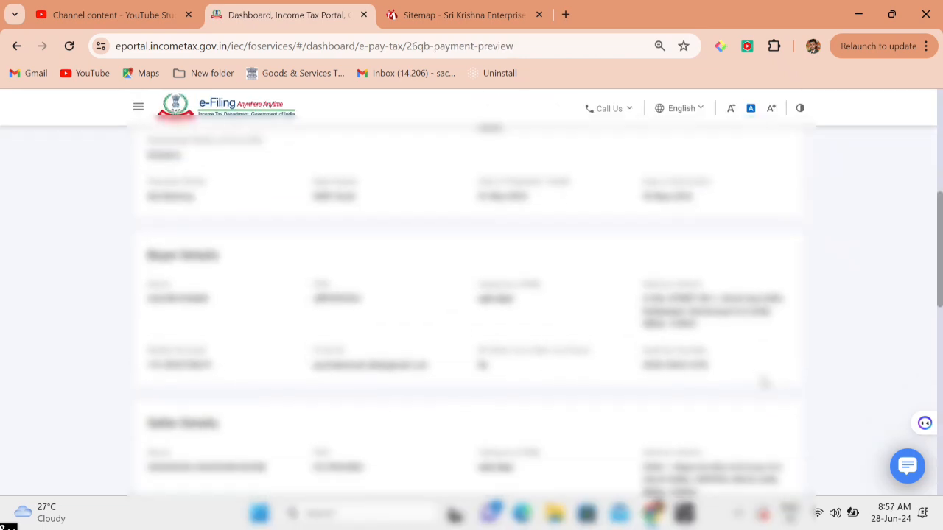
scroll(764, 382, down, 1)
scroll(764, 382, up, 2)
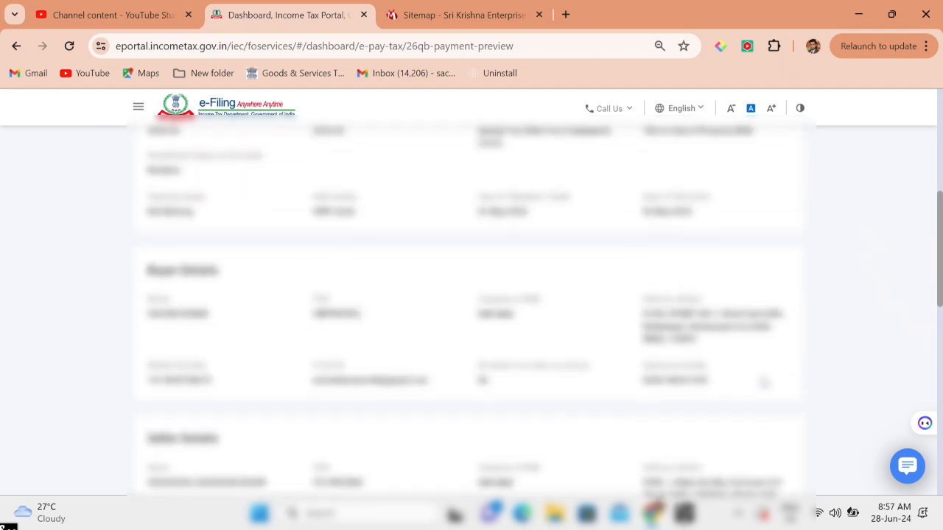
scroll(764, 382, down, 1)
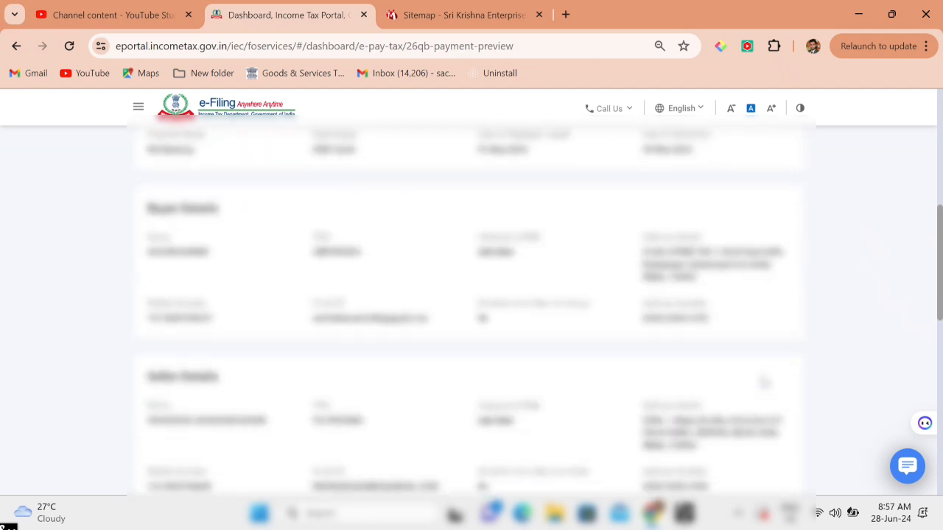
scroll(764, 382, down, 8)
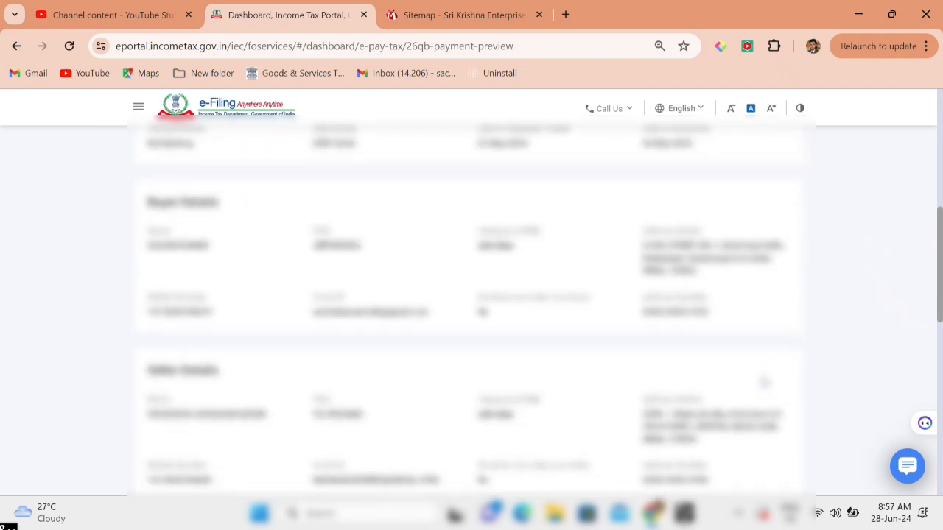
scroll(764, 379, up, 2)
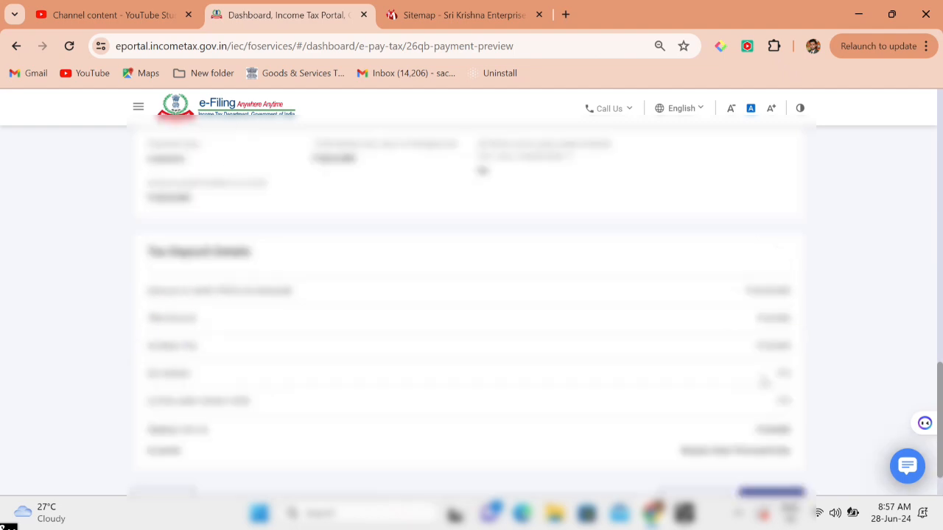
scroll(764, 379, down, 1)
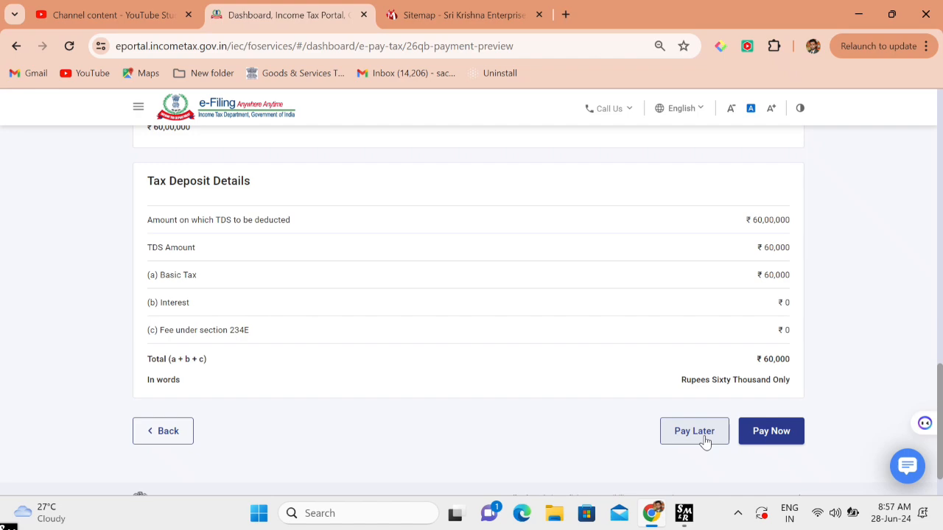
scroll(705, 441, up, 15)
scroll(705, 438, down, 3)
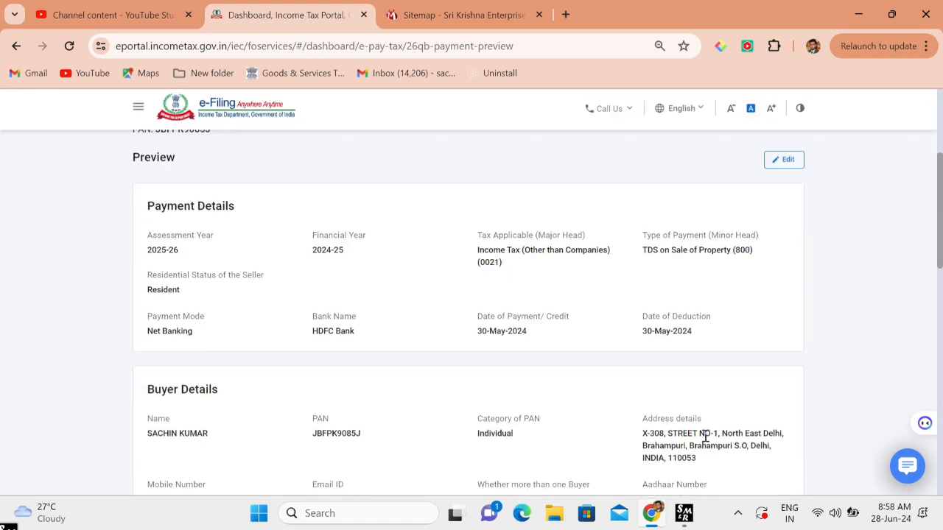
scroll(705, 436, down, 12)
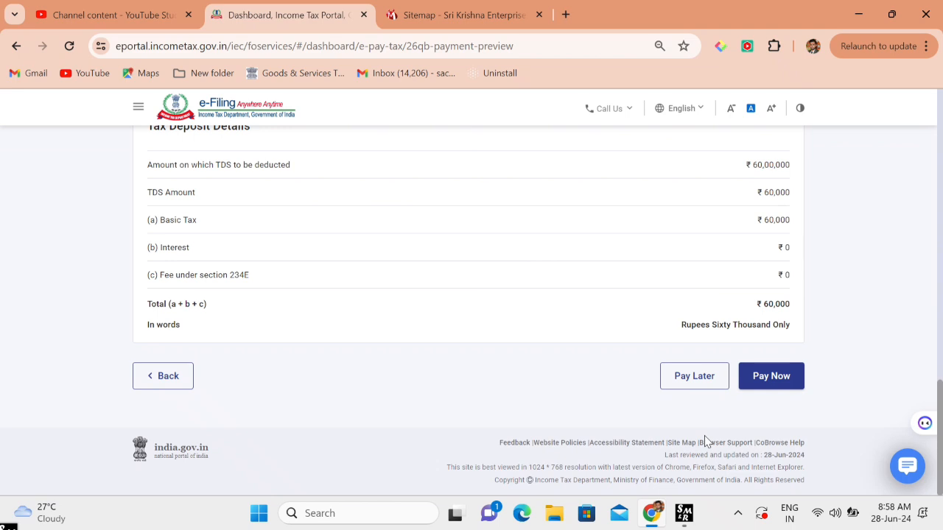